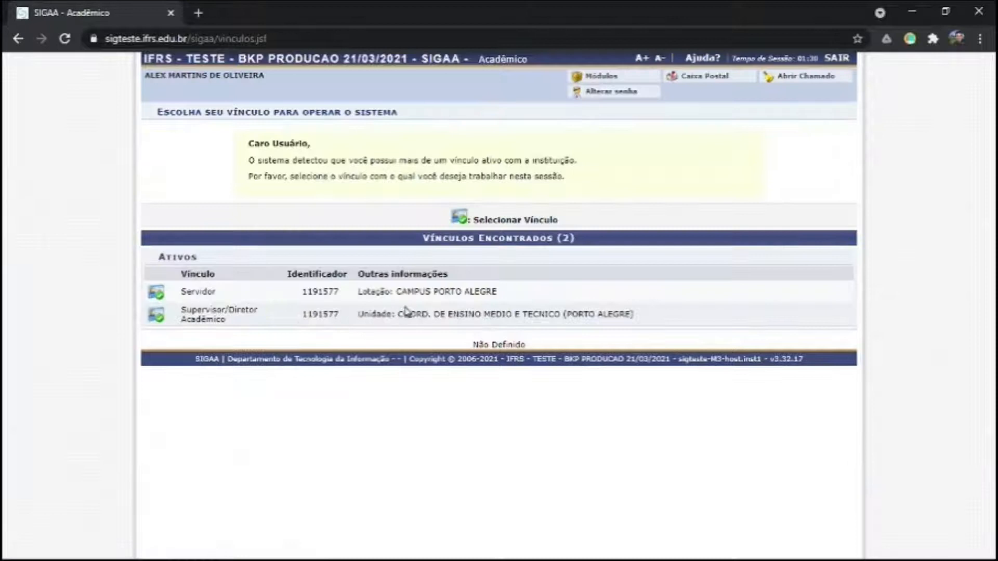
- Enter with the Servidor role and open attendance entry (Lançar Frequência) for class POA-SSI503 Gestão de Projetos T02
left_click(421, 296)
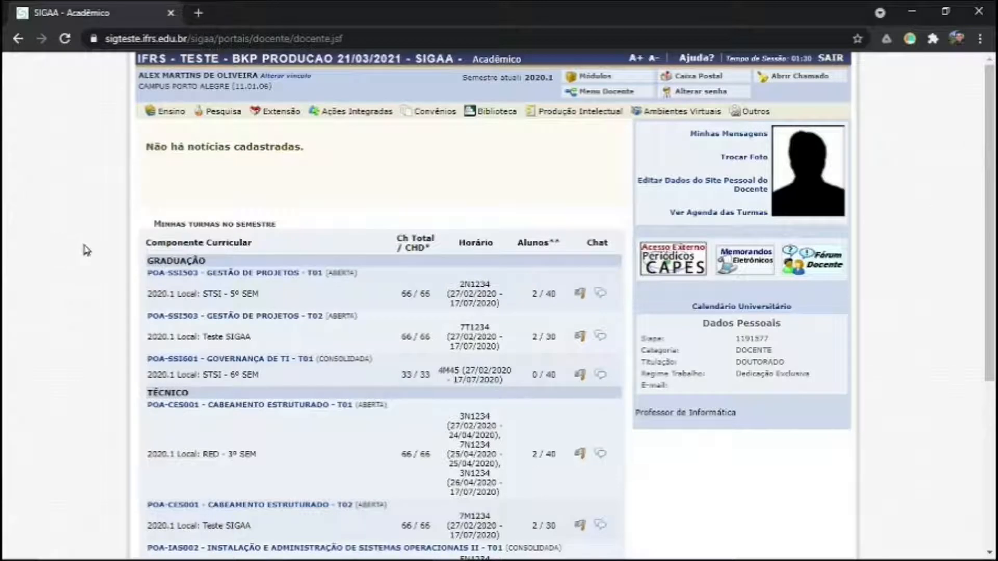
left_click(283, 317)
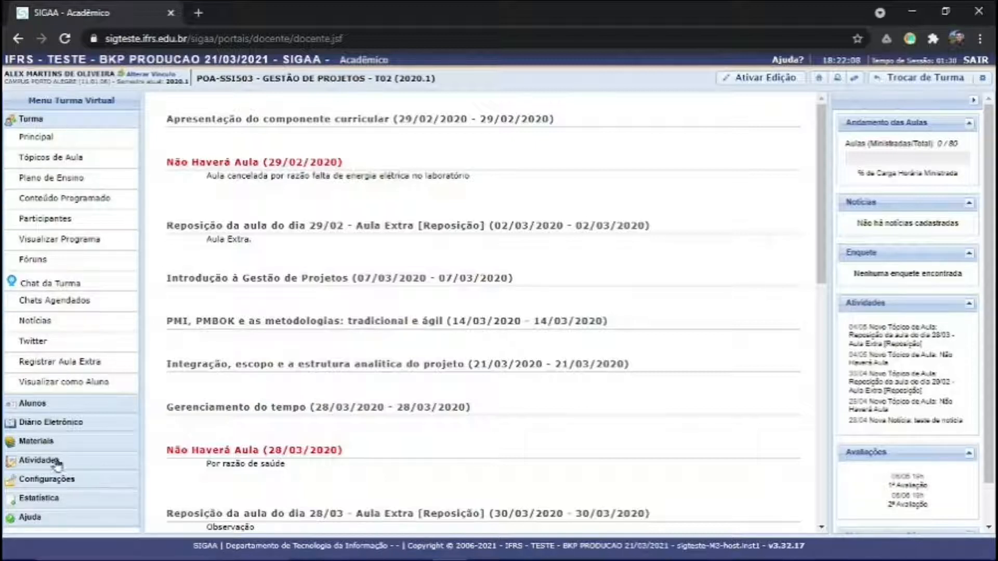
left_click(36, 404)
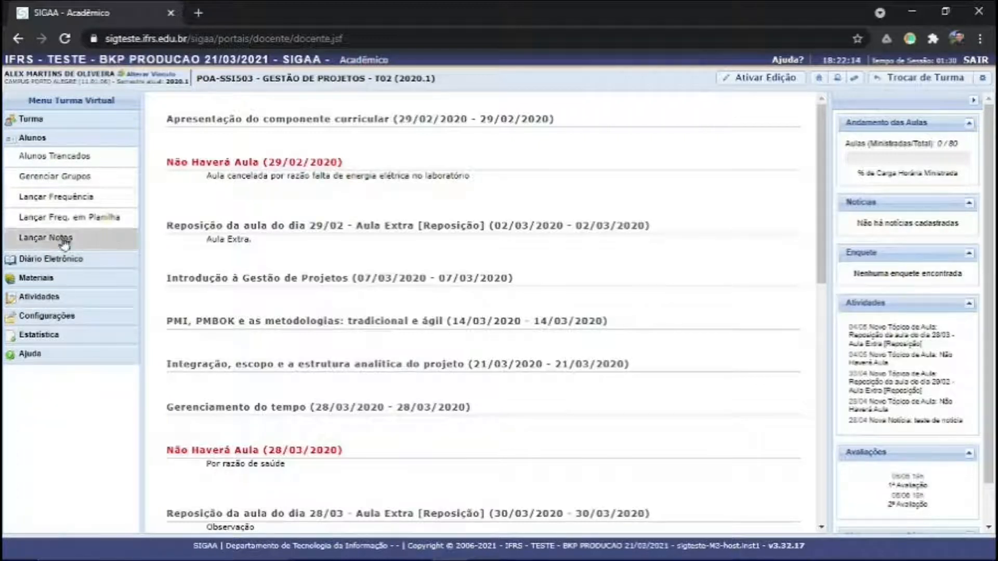
left_click(119, 203)
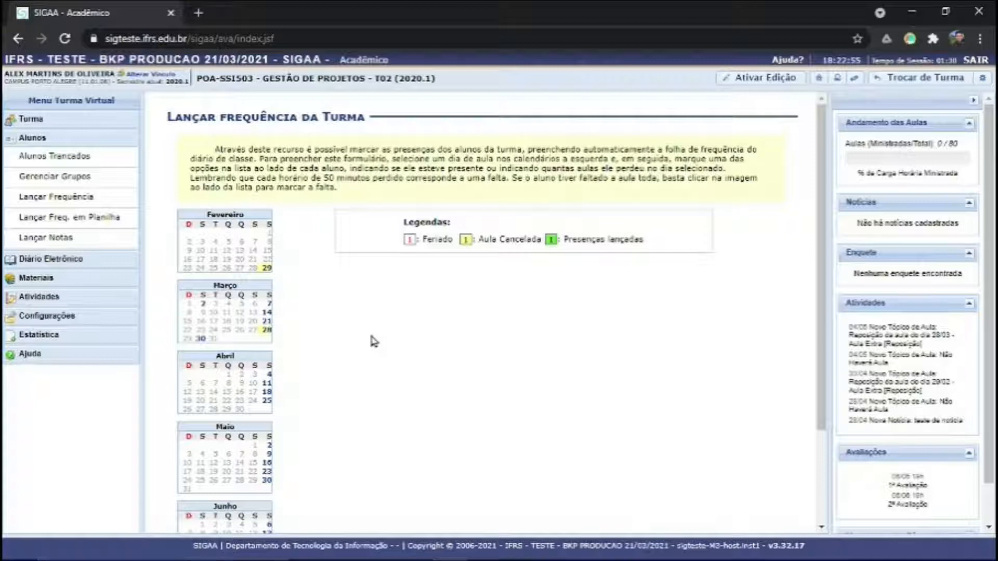
- For the 02/03/2020 class, keep the first student as Presente and record 2 Faltas for the second student
left_click(203, 305)
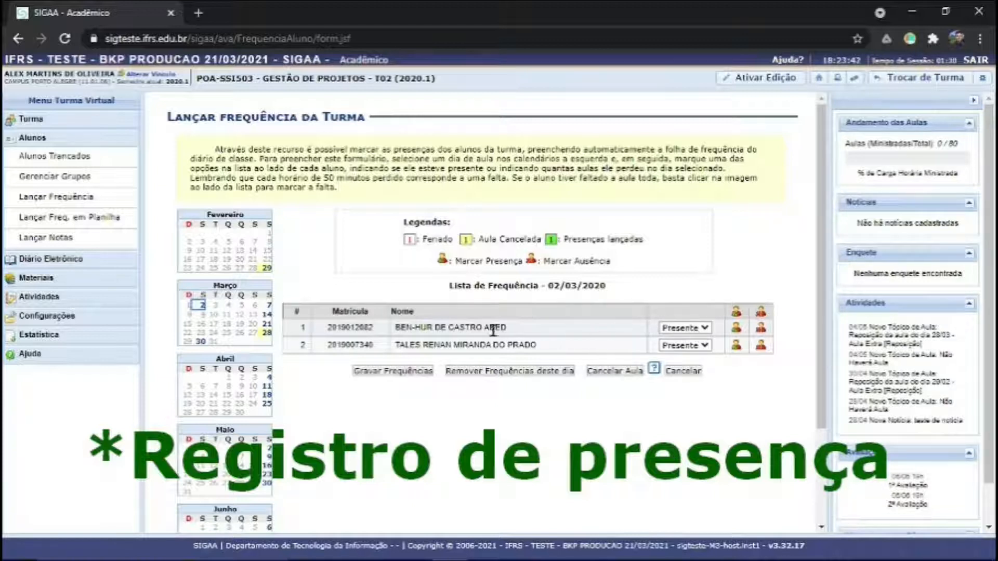
left_click(705, 329)
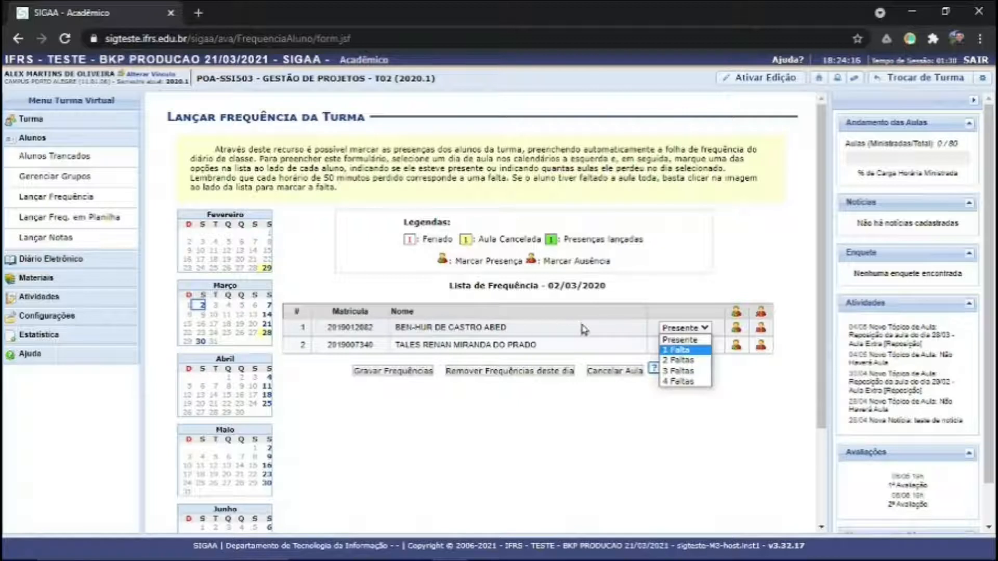
left_click(657, 326)
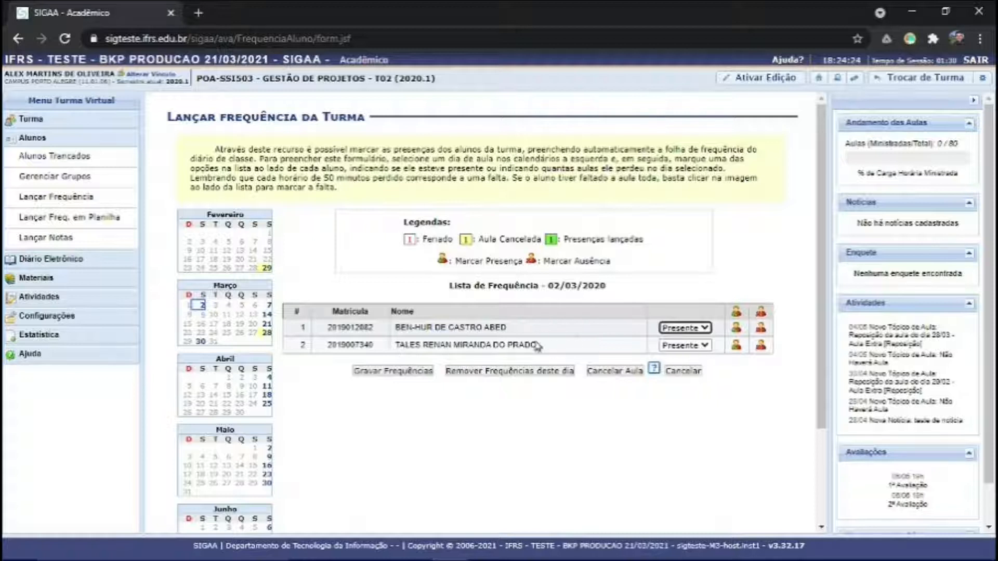
left_click(708, 349)
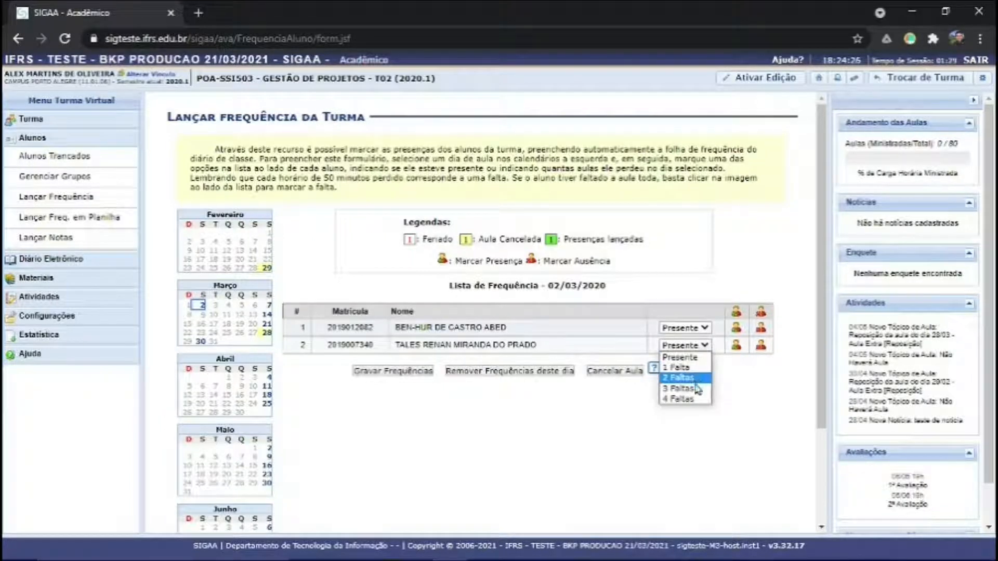
left_click(679, 378)
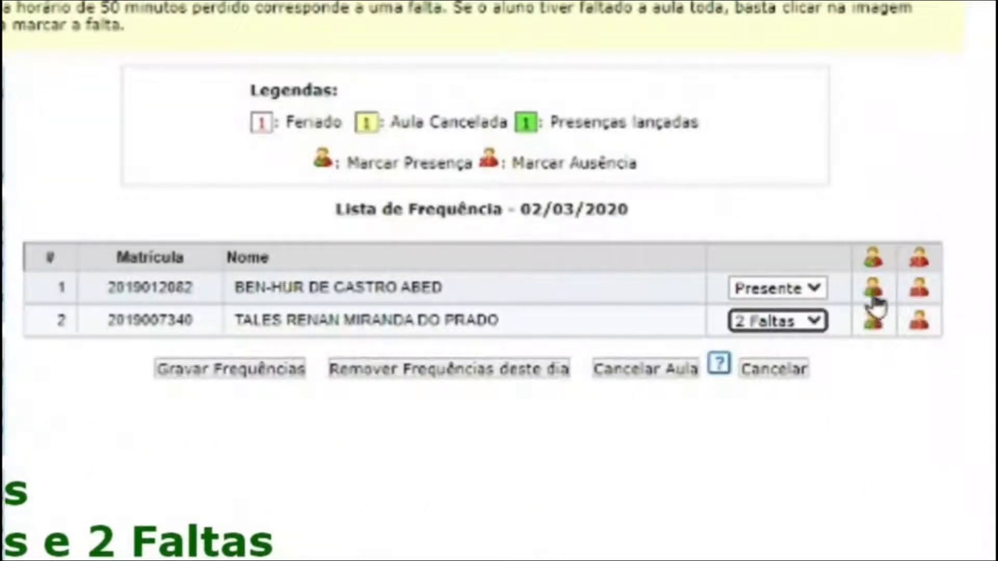
- Mark the first student absent, restore that student to Presente, and save the 02/03/2020 attendance
left_click(924, 292)
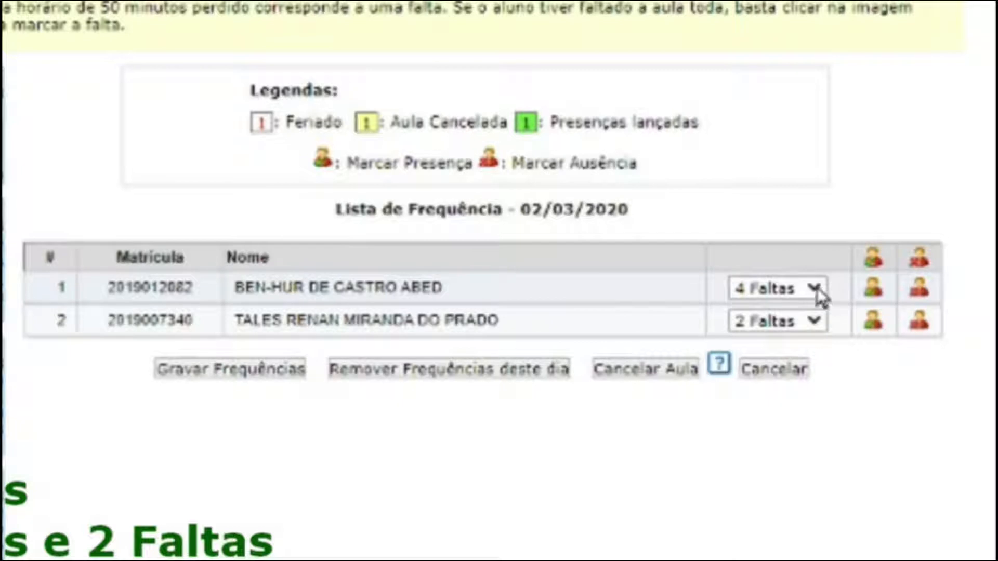
left_click(872, 293)
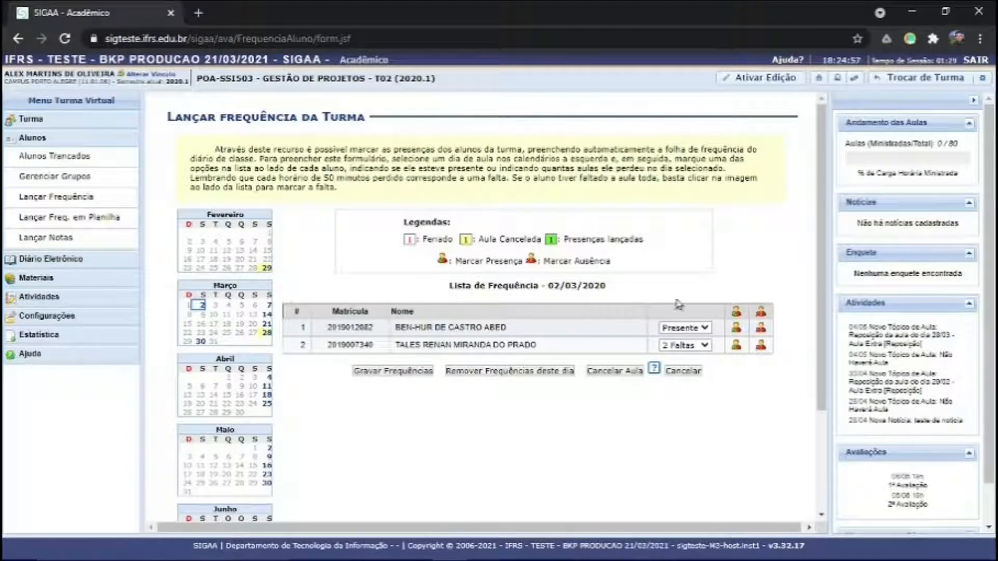
left_click(392, 375)
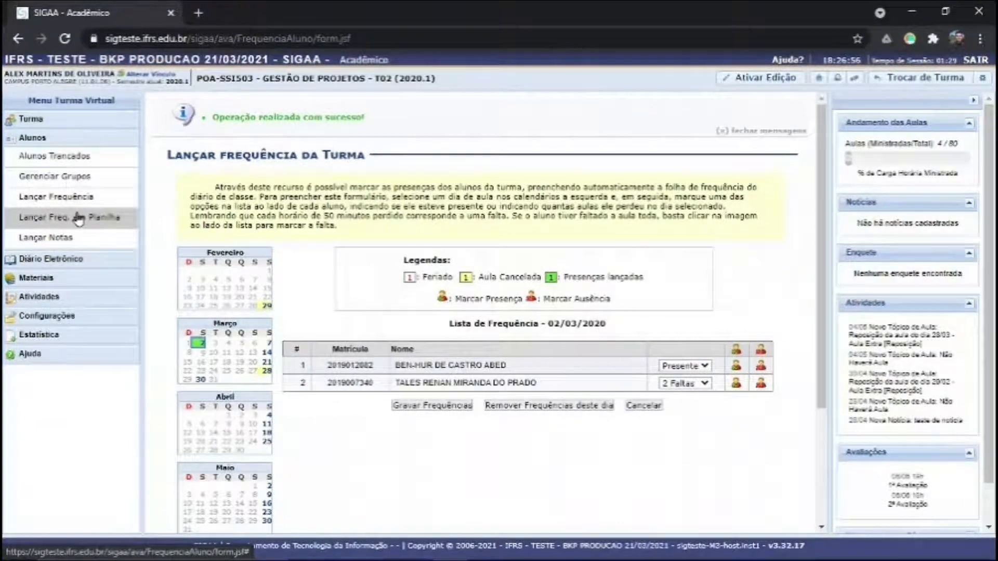
- Open the class attendance spreadsheet and set the first student's absences on March 7 to 0
left_click(151, 276)
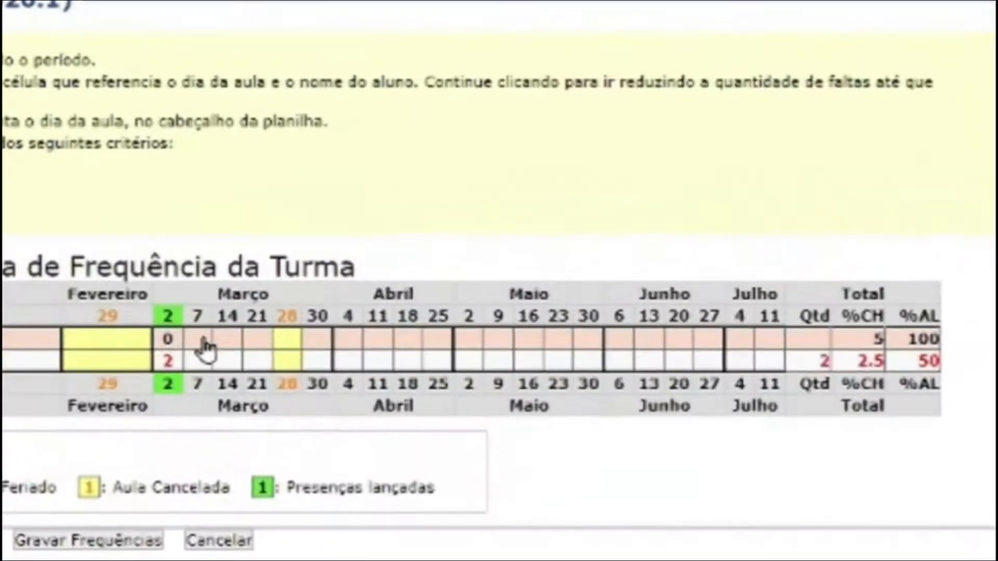
left_click(535, 274)
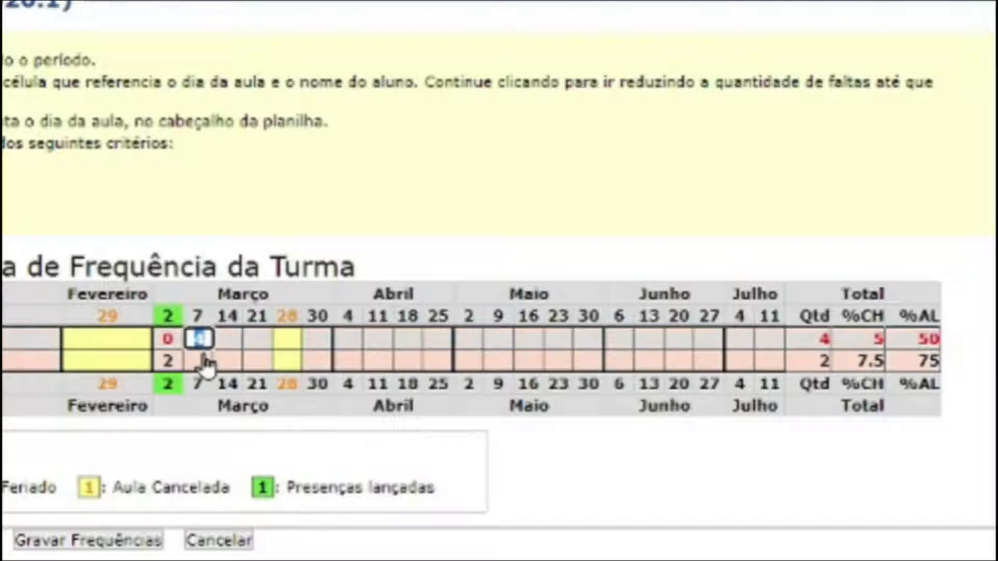
left_click(200, 339)
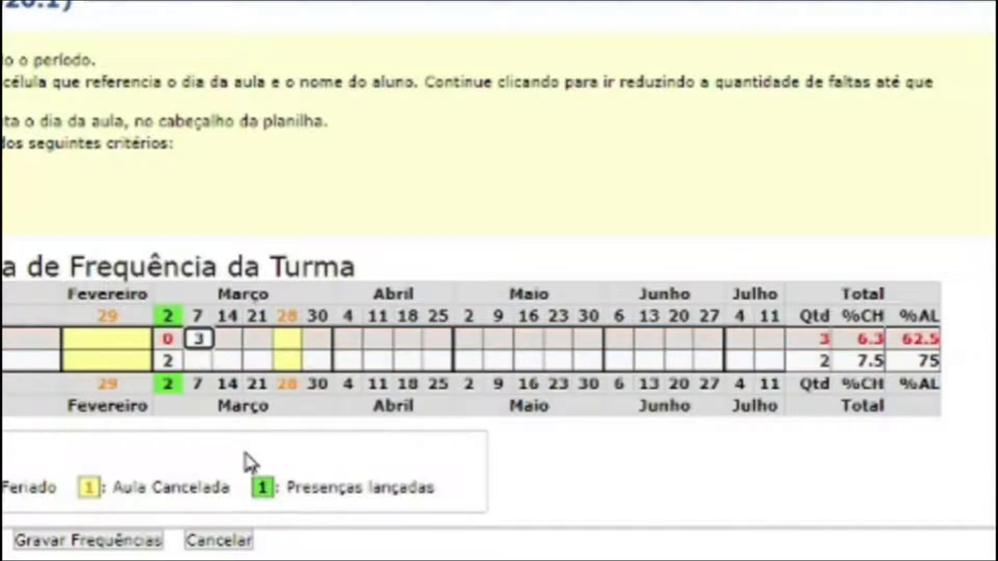
left_click(200, 339)
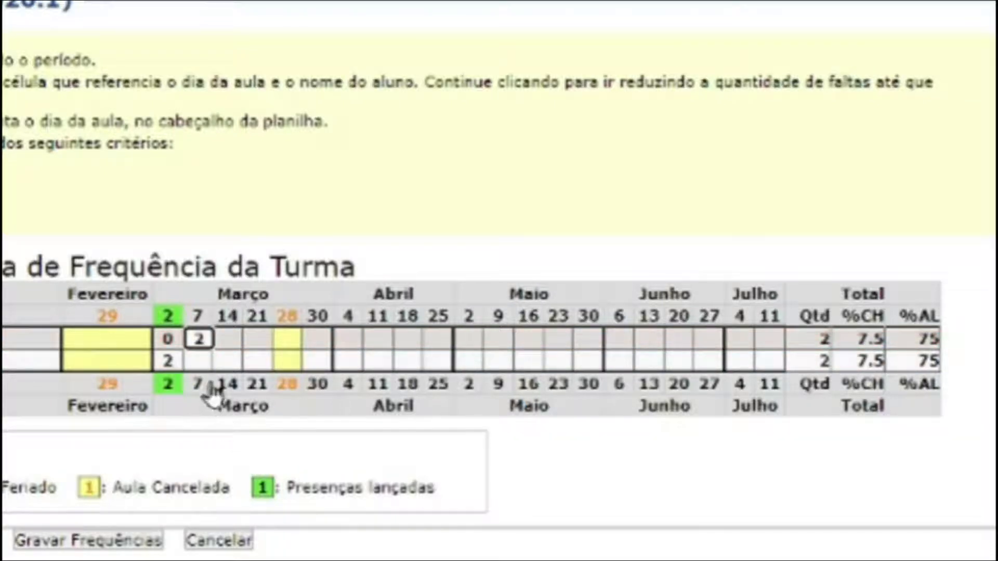
left_click(206, 341)
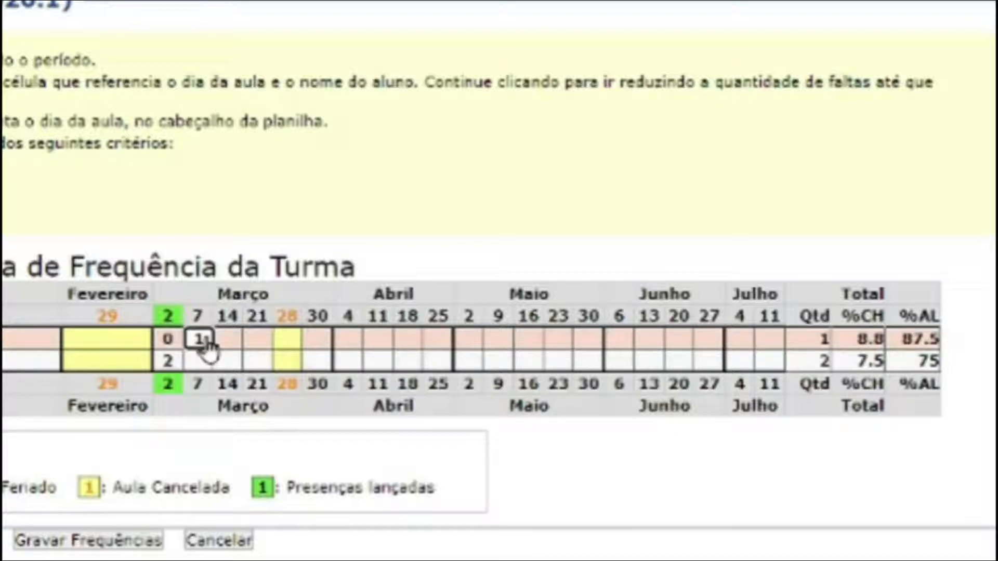
left_click(206, 341)
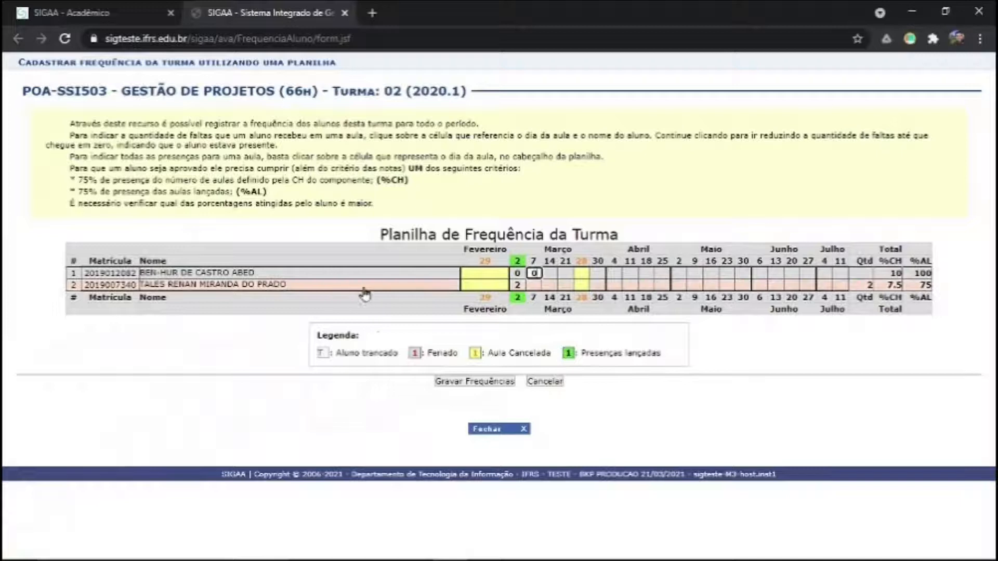
- Set absences to 0 for the second student on March 7 and for both students on March 14
left_click(534, 285)
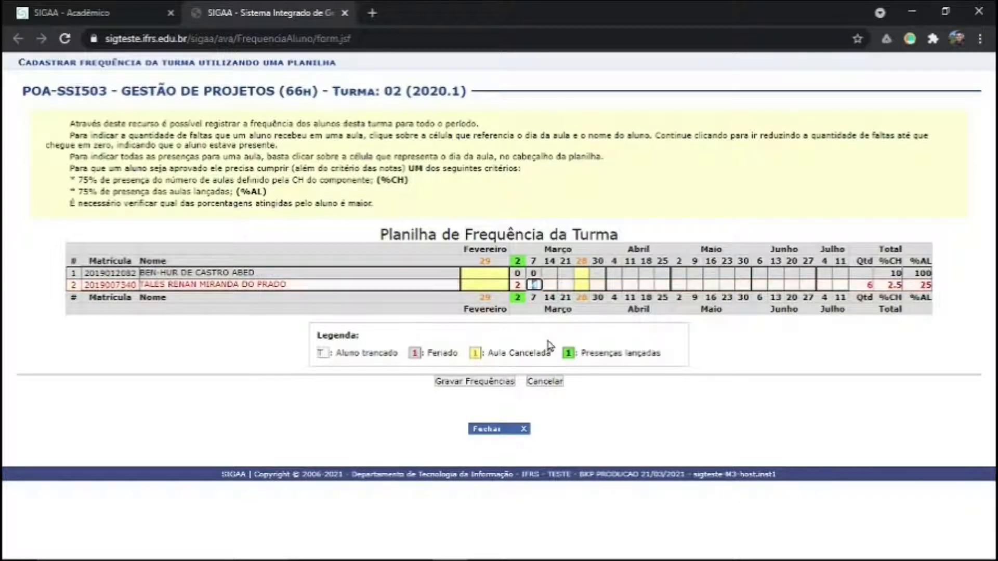
left_click(553, 274)
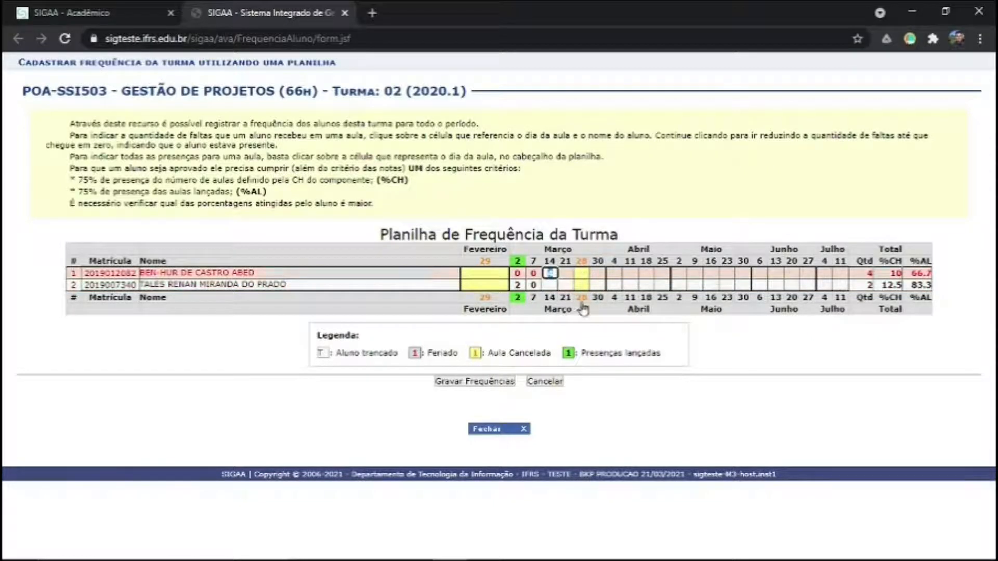
type("4")
key("BackSpace")
type("4")
type("0")
left_click(551, 285)
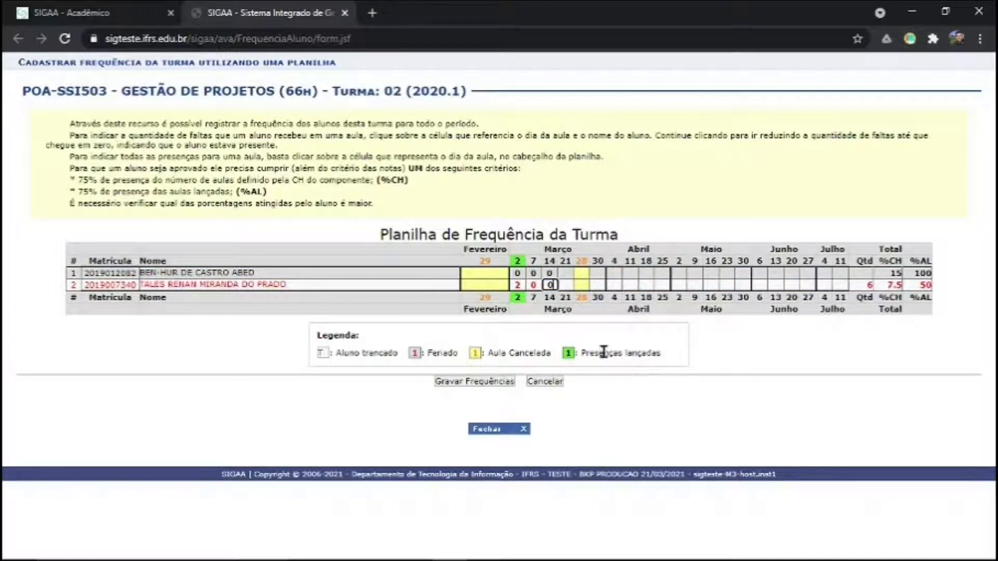
- Set both students' absences on March 21 to 0 and save the attendance spreadsheet
left_click(566, 274)
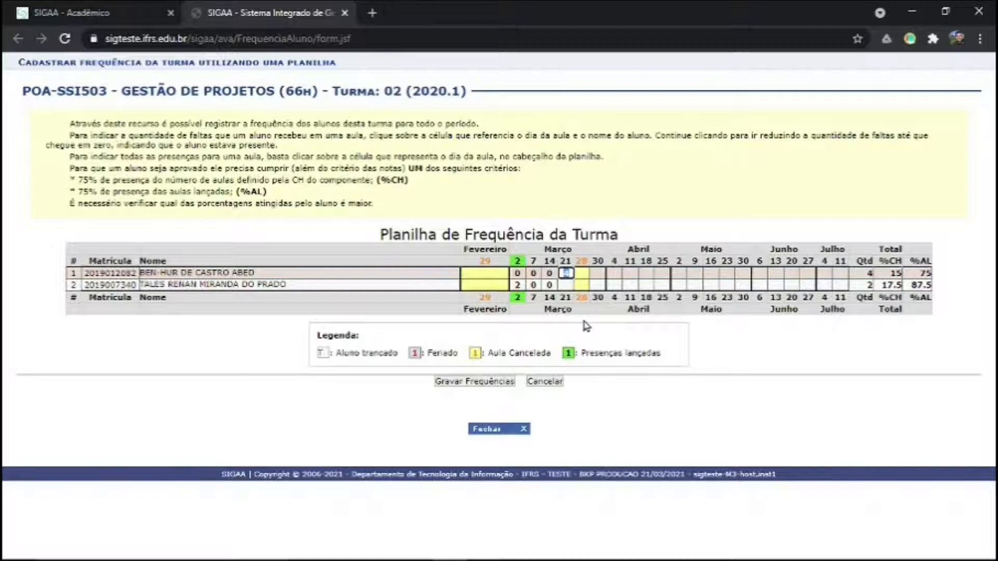
left_click(566, 284)
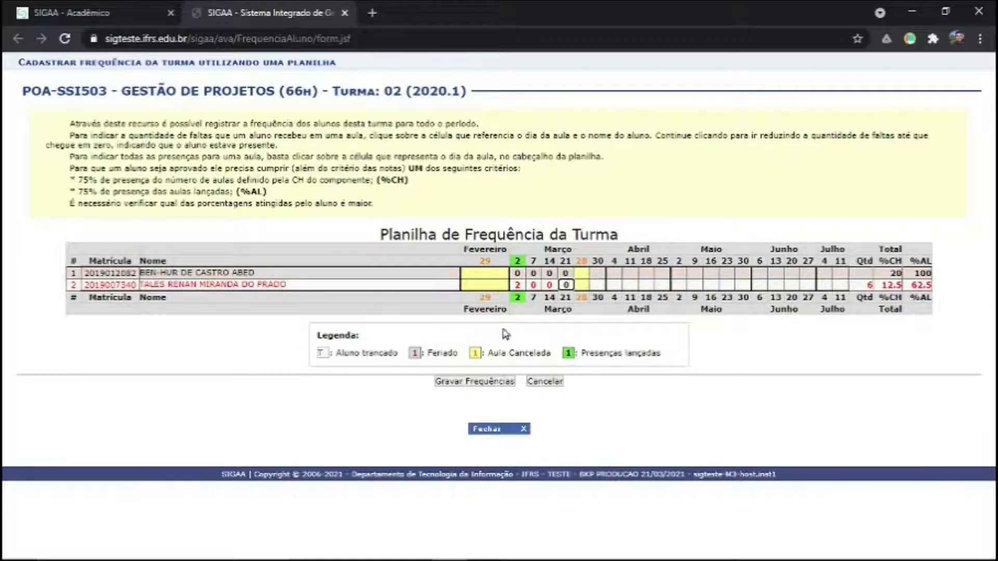
left_click(477, 383)
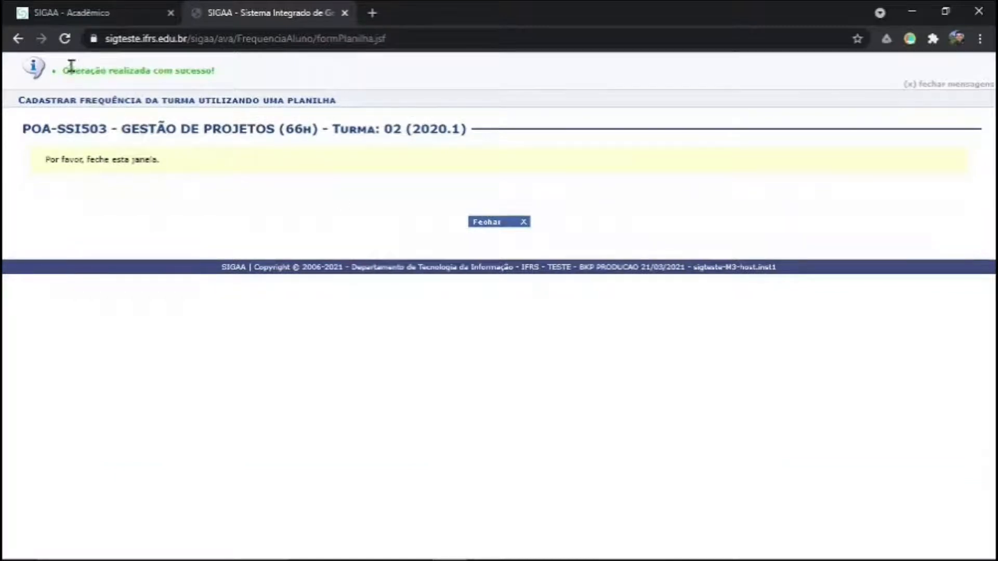
- Close the spreadsheet window and reload the class attendance calendar to check the recorded dates
left_click_drag(66, 70, 229, 75)
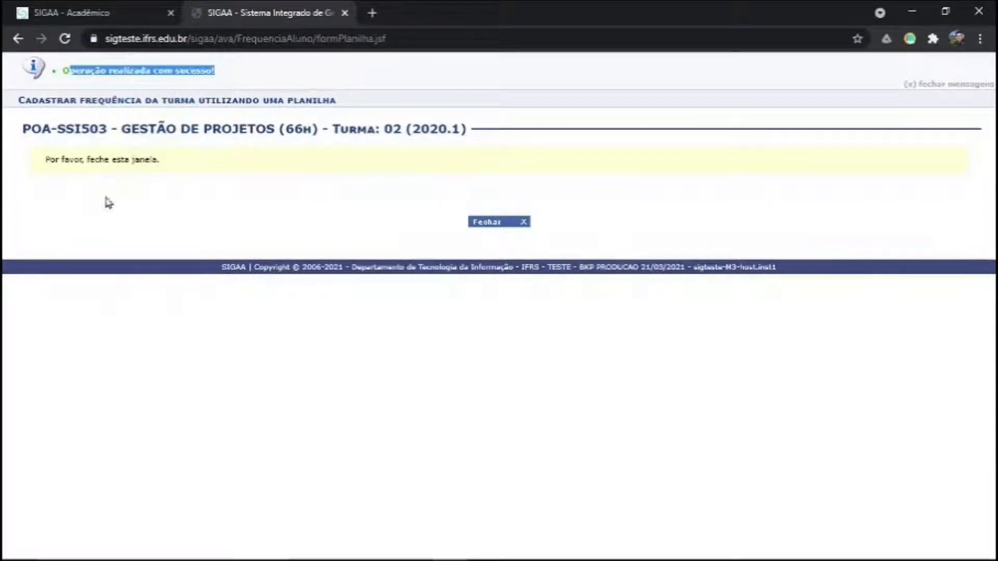
left_click(502, 223)
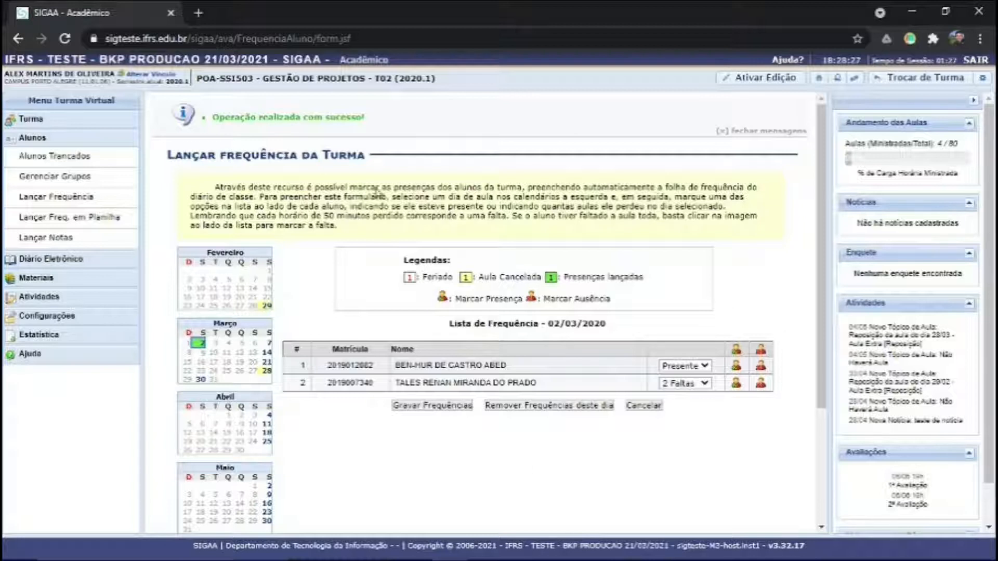
left_click(65, 201)
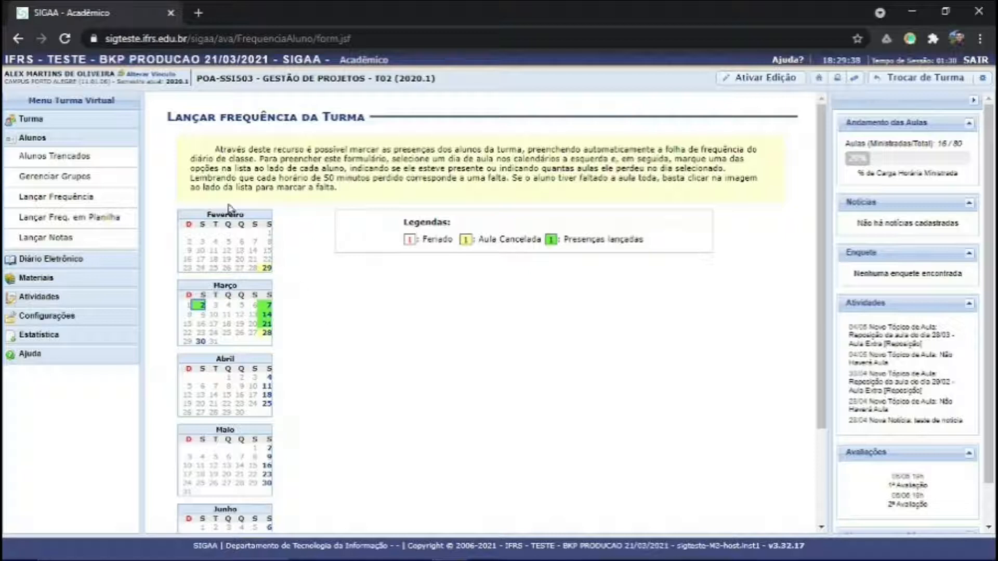
- Generate the class's Lista de Presença from the electronic diary and open the downloaded PDF for review
left_click(76, 261)
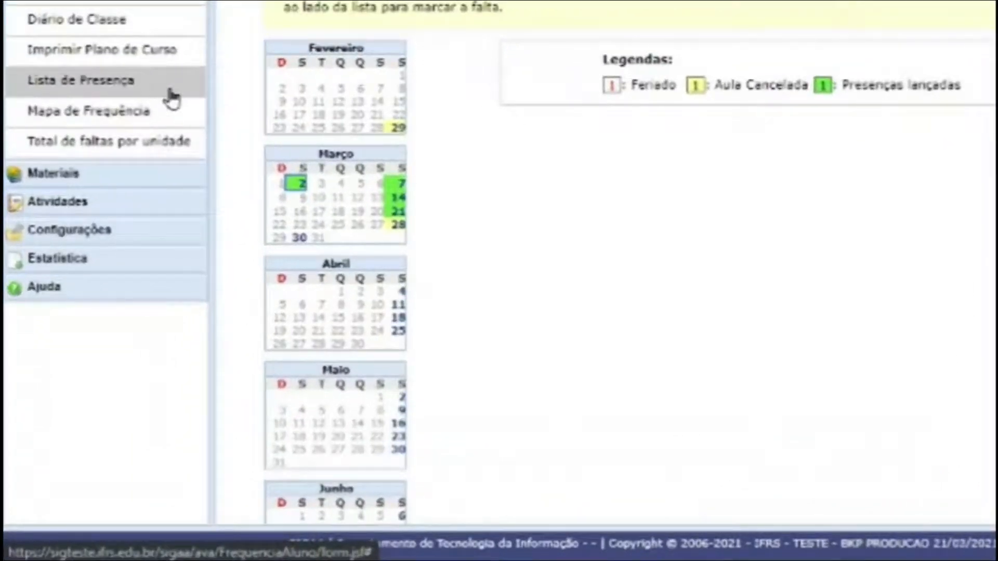
left_click(141, 171)
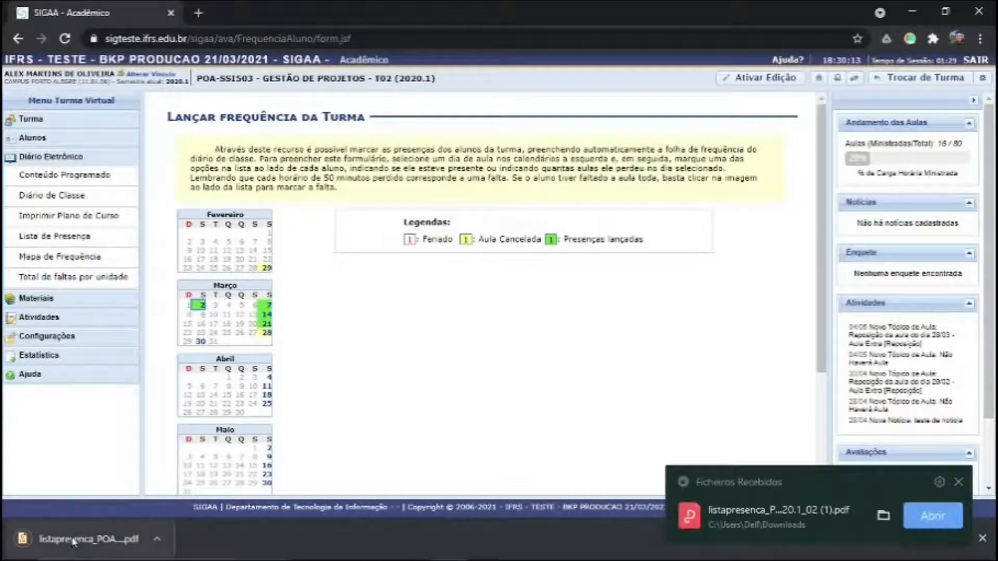
left_click(52, 540)
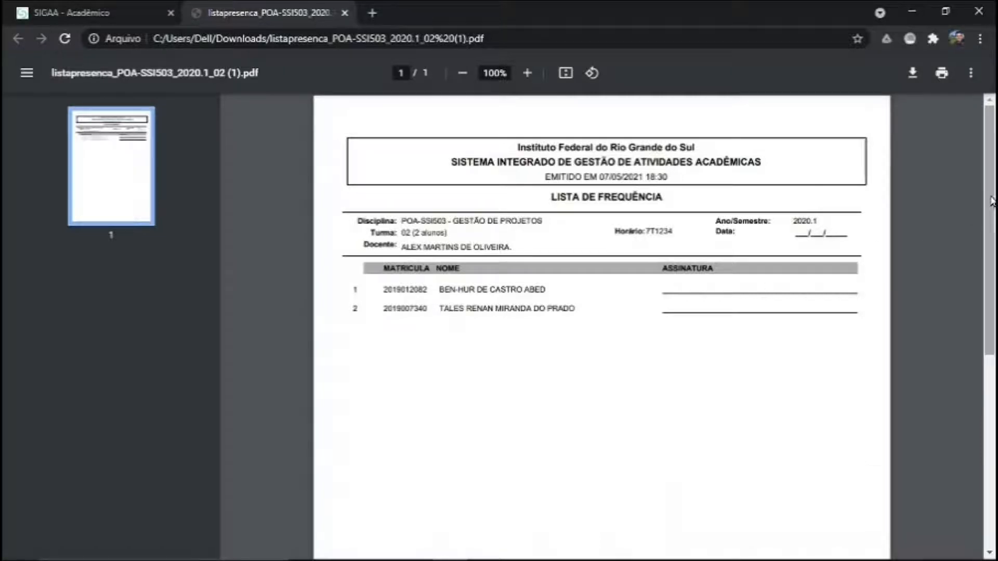
scroll(990, 197, "down", 3)
scroll(992, 188, "up", 3)
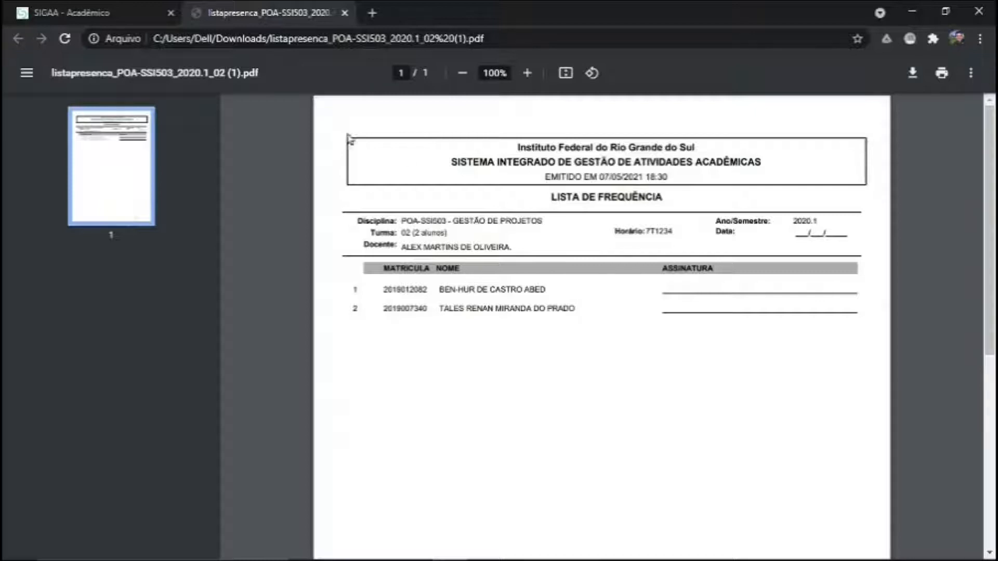
- Return to the SIGAA class page and open the class's grade entry sheet (Lançar Notas)
left_click(125, 7)
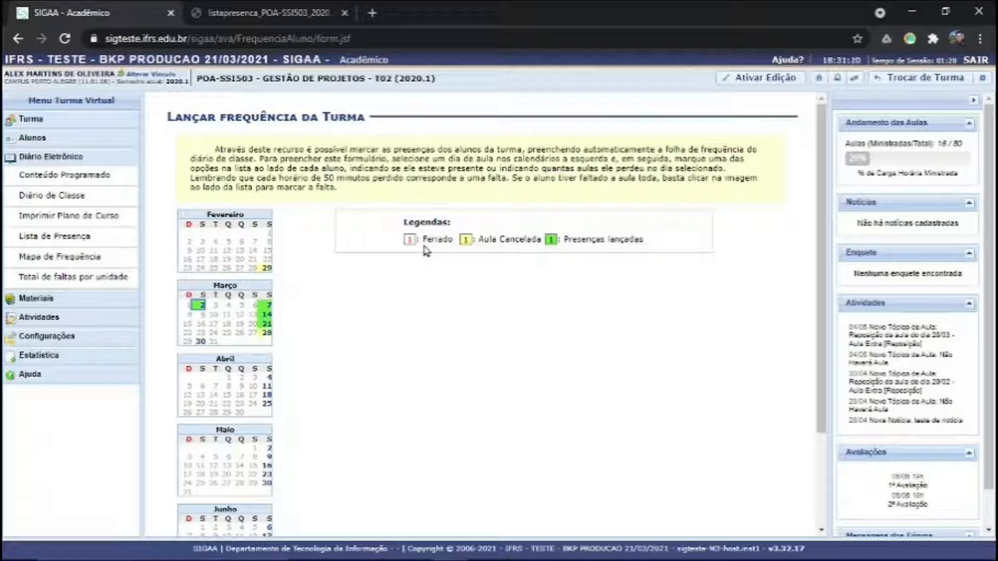
left_click(56, 139)
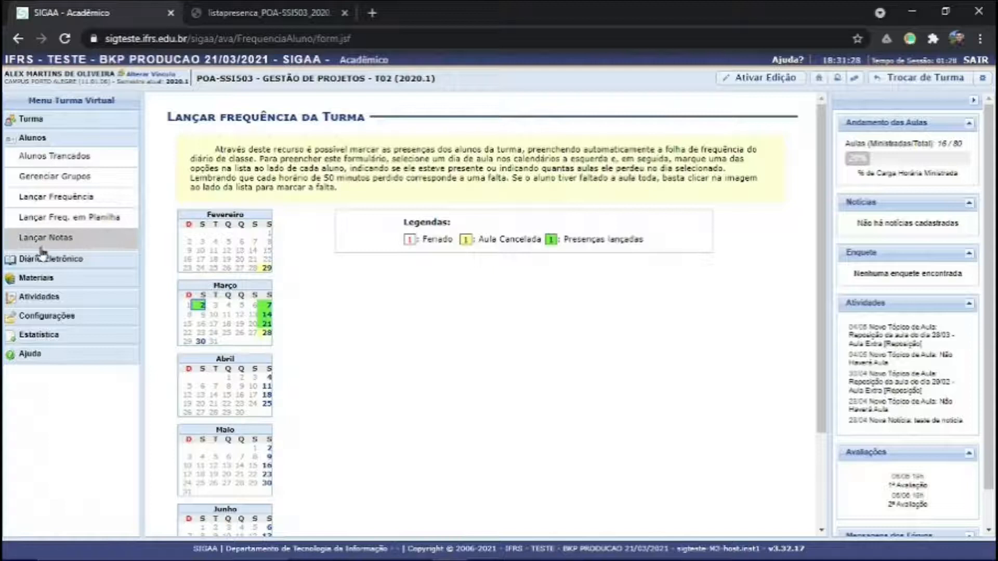
left_click(76, 242)
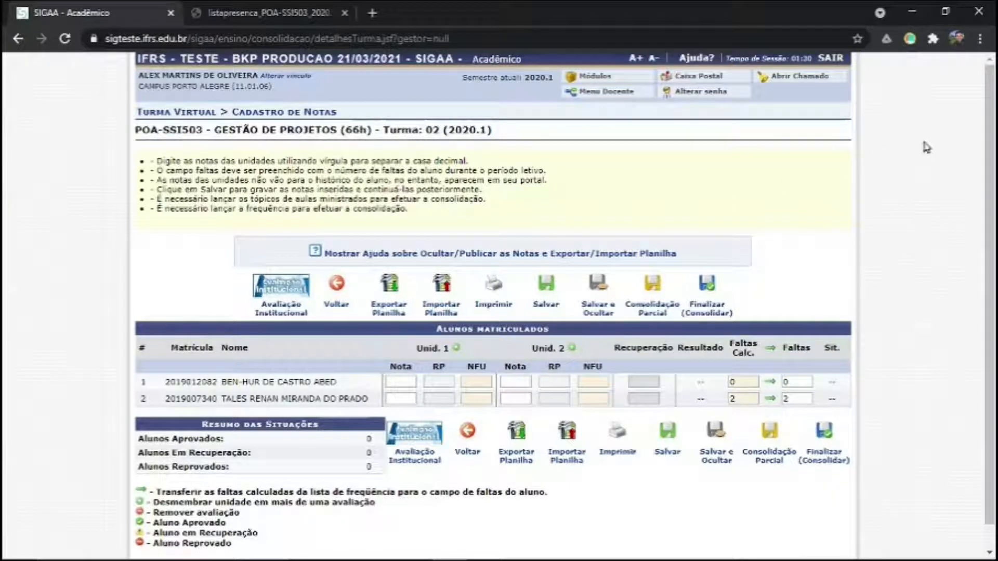
scroll(316, 311, "down", 1)
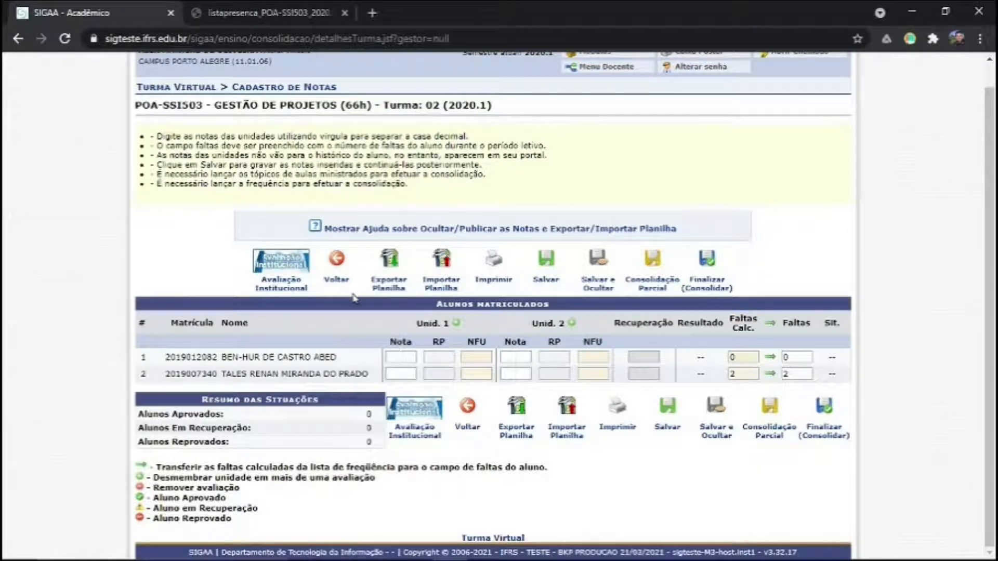
- Enter a grade (Nota) of 6,0 in Unid. 1 and 6 in Unid. 2 for the first student
left_click(401, 357)
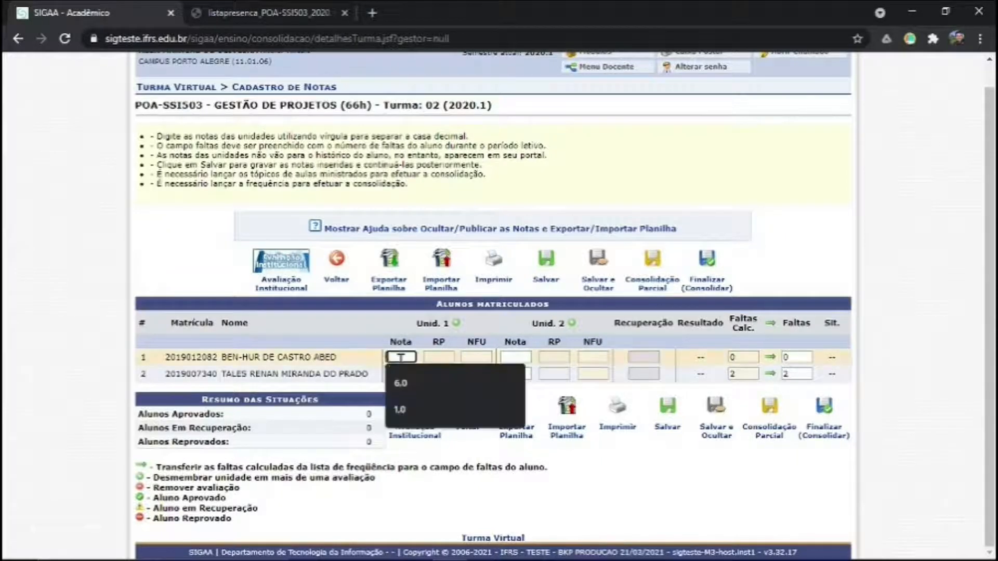
left_click(399, 383)
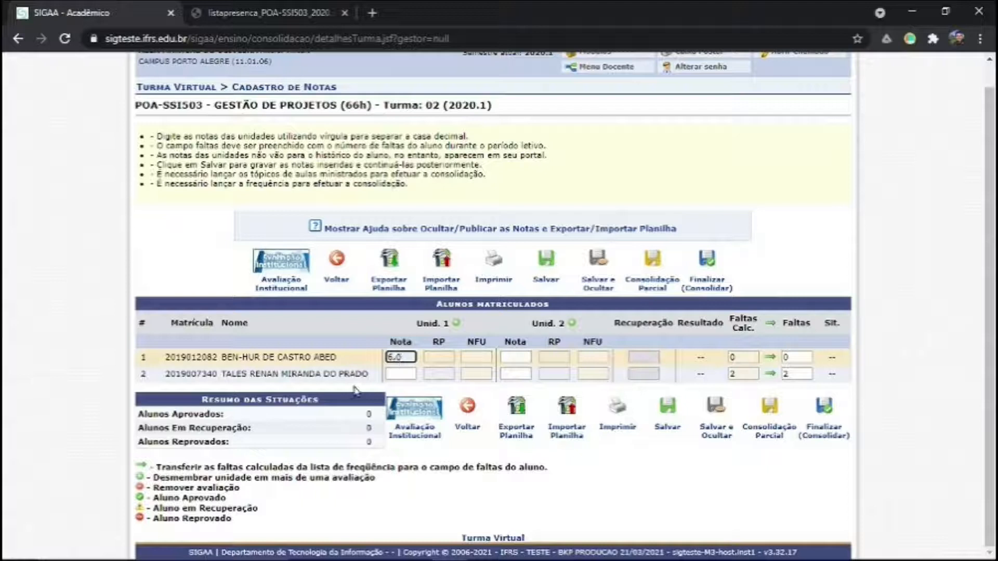
key("Tab")
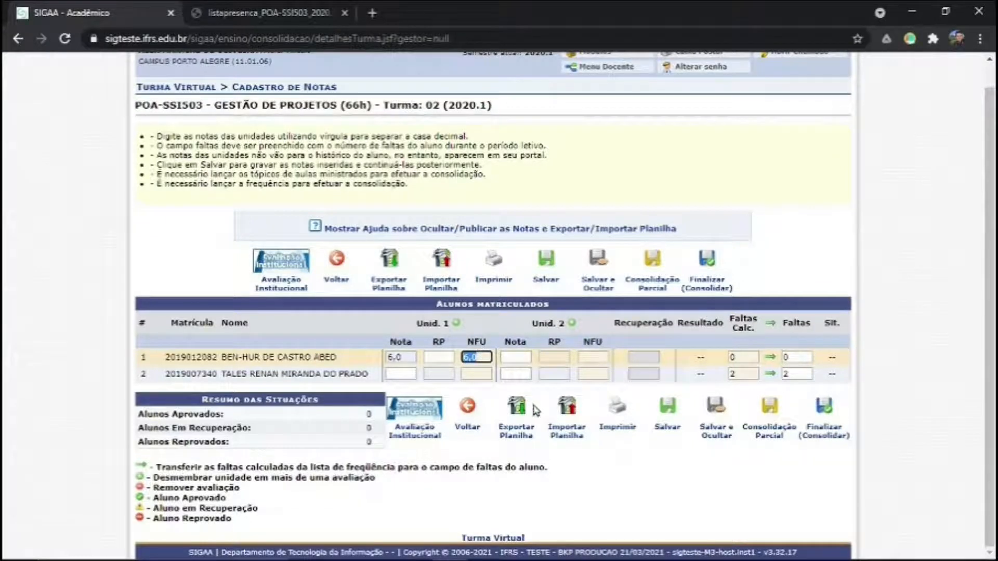
key("Tab")
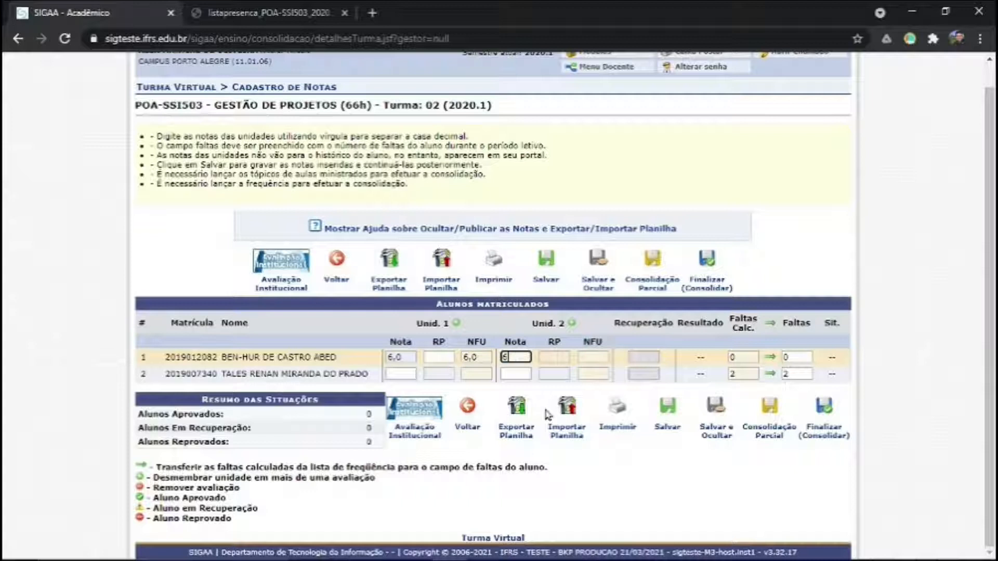
type("6")
key("Tab")
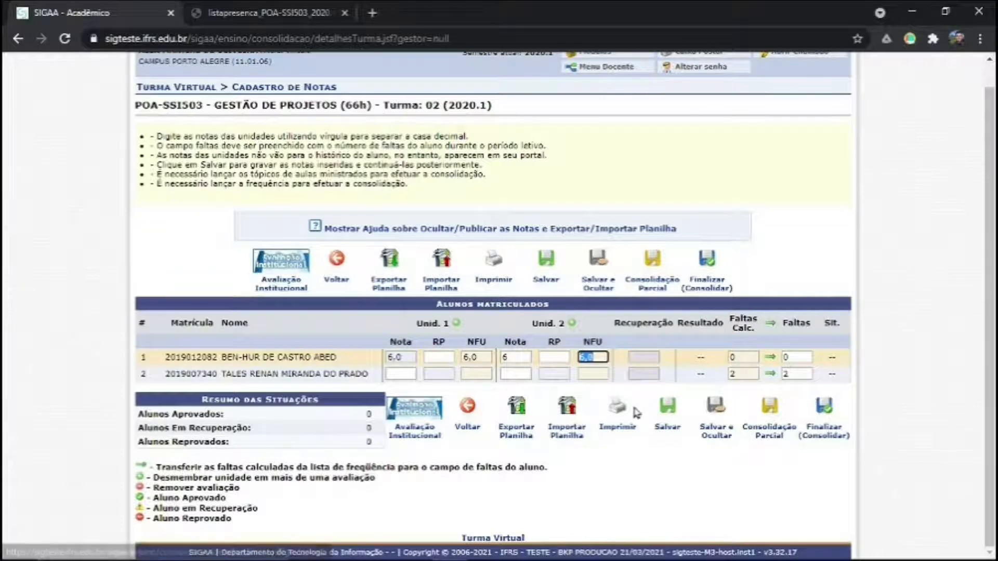
key("Tab")
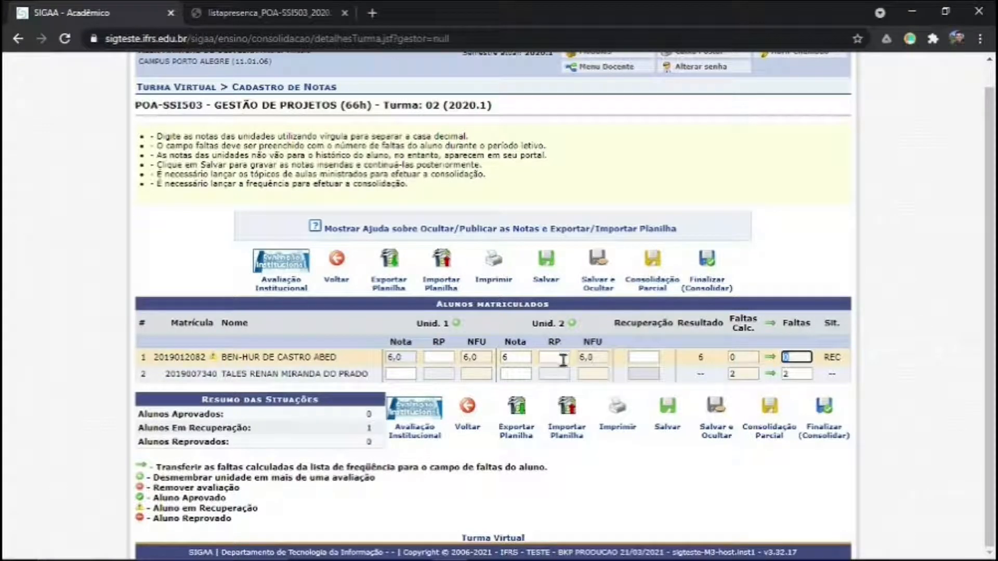
- Set the first student's RP grade to 7 in Unid. 1 and 5 in Unid. 2
left_click(439, 358)
type("7")
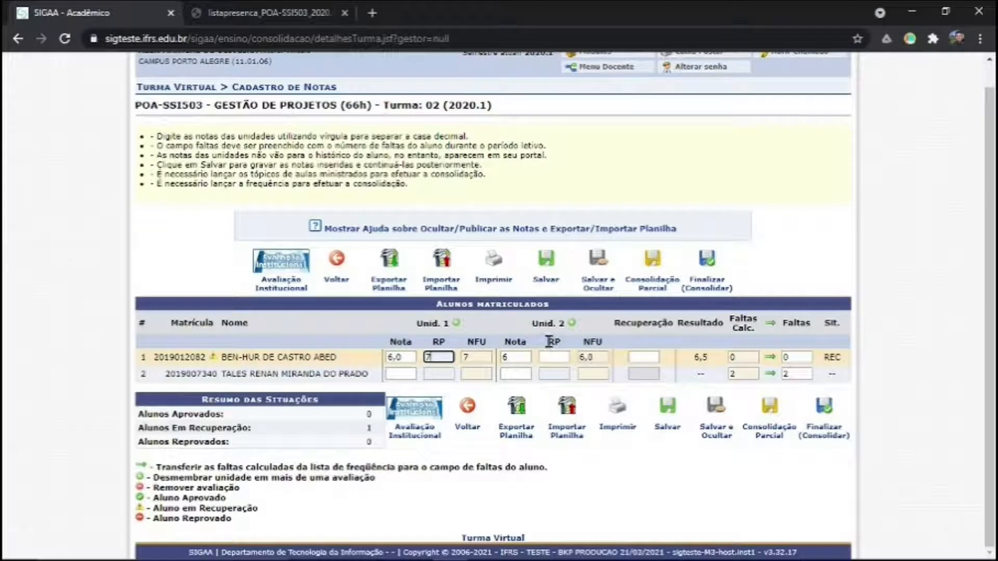
left_click(554, 358)
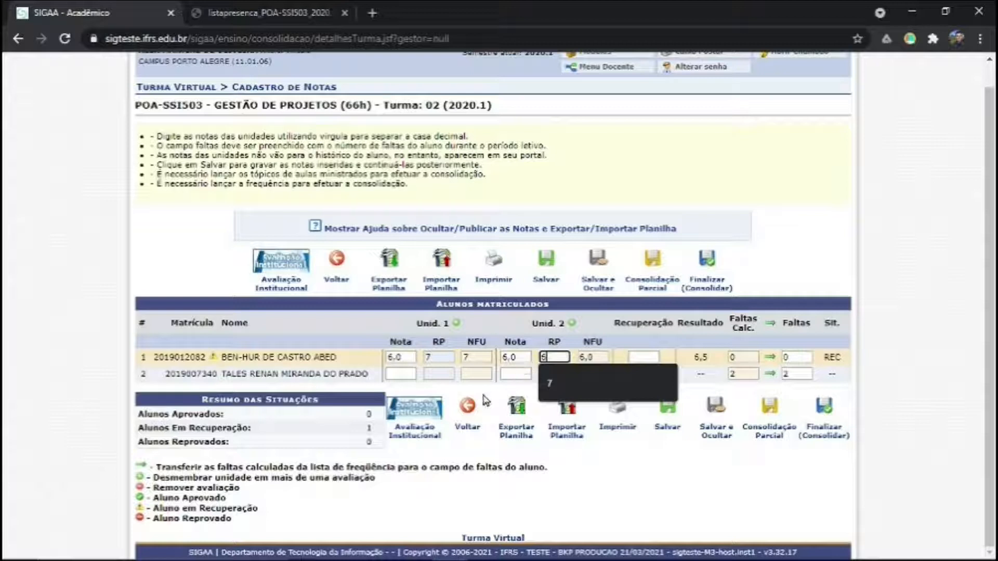
key("BackSpace")
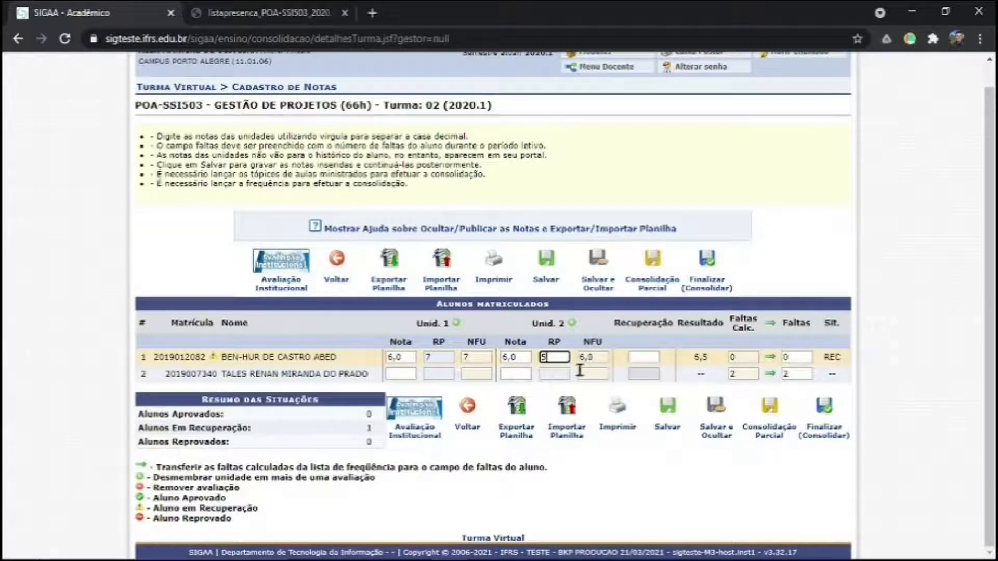
key("Tab")
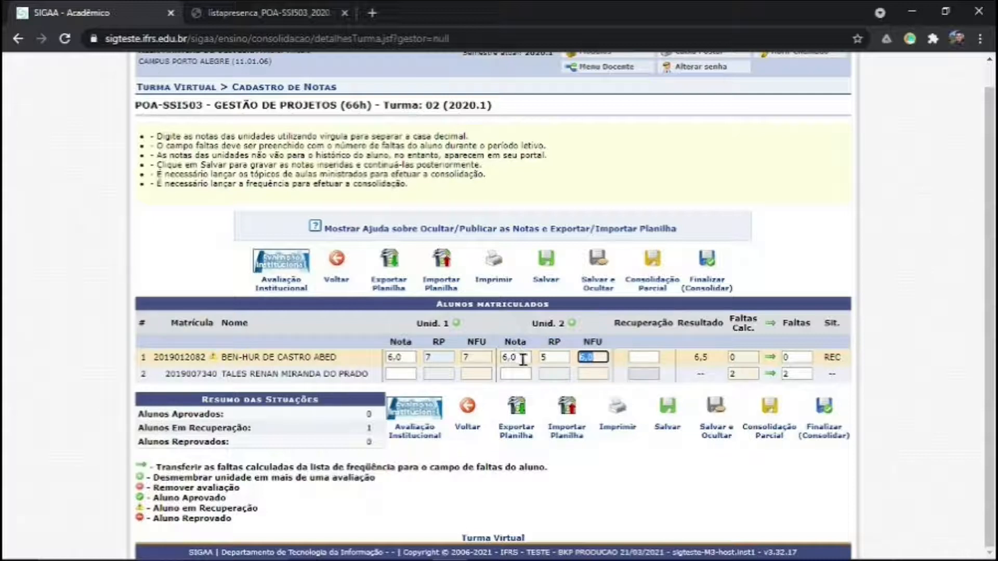
left_click(516, 336)
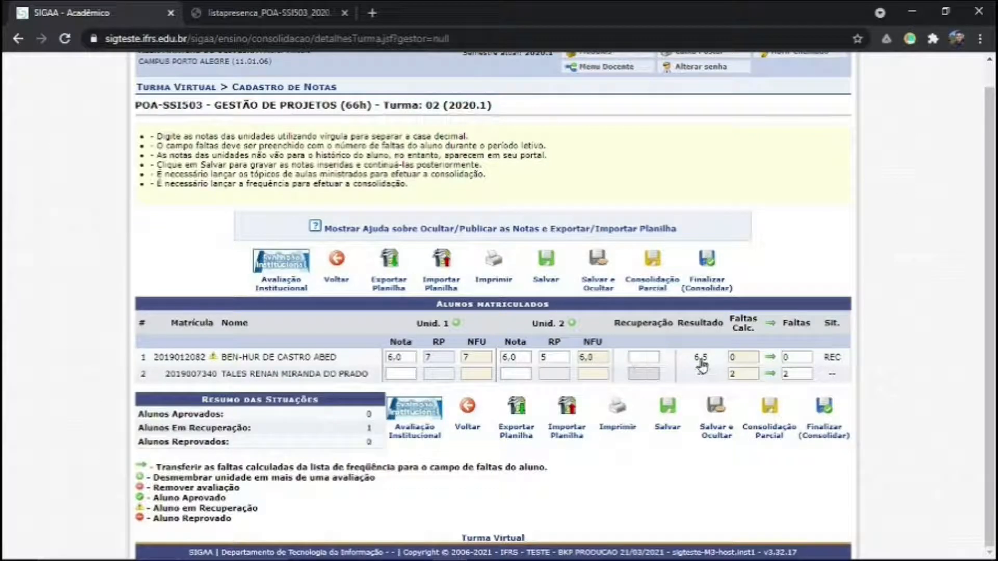
- Try Recuperação grades of 8 and 7 for the first student, and empty the field again
left_click(648, 356)
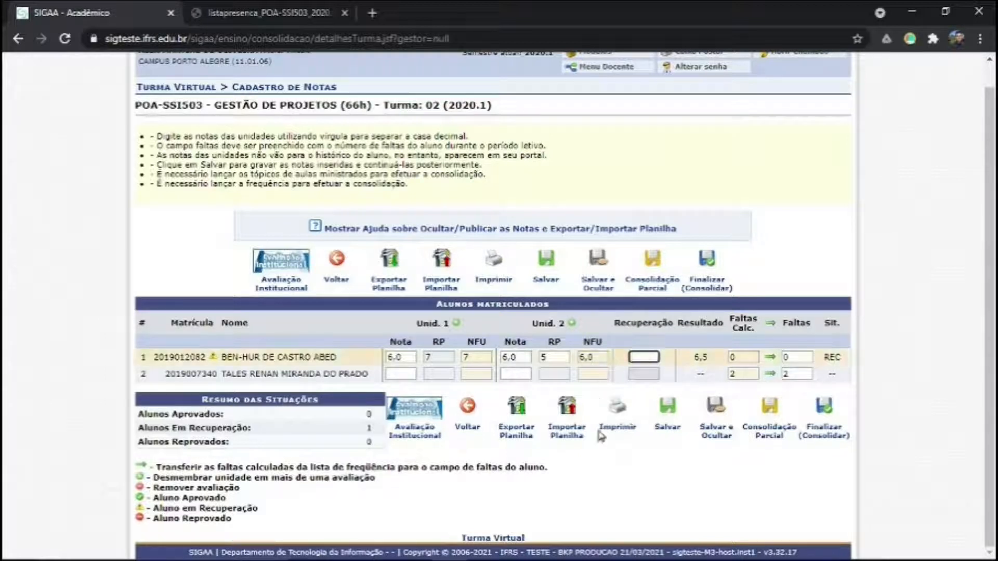
type("8")
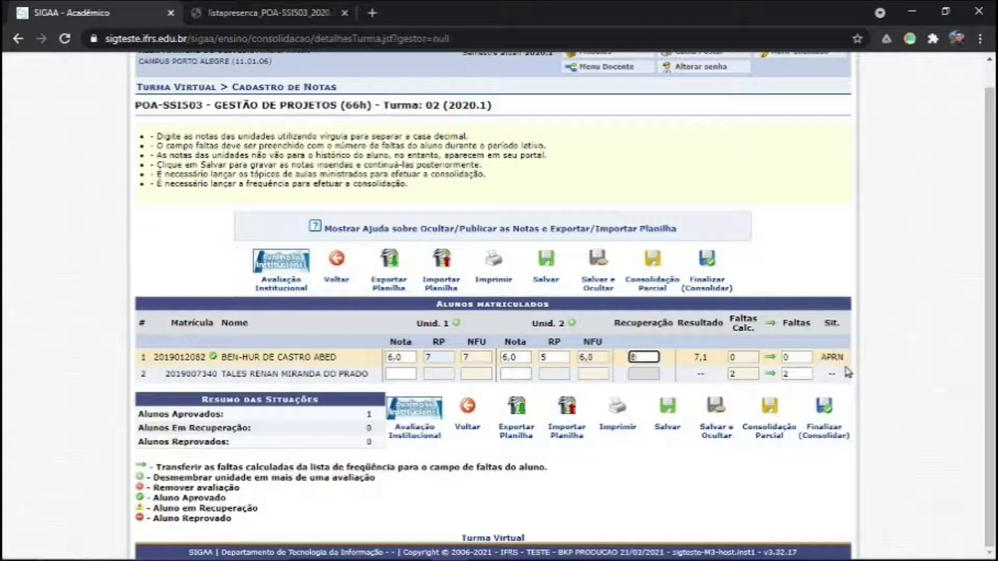
mouse_move(832, 366)
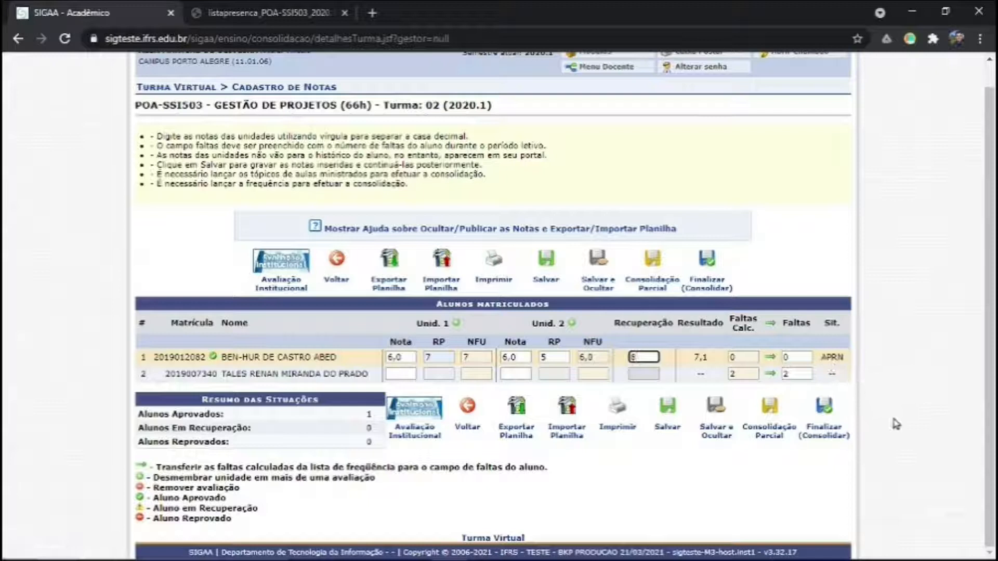
key("BackSpace")
type("7")
key("BackSpace")
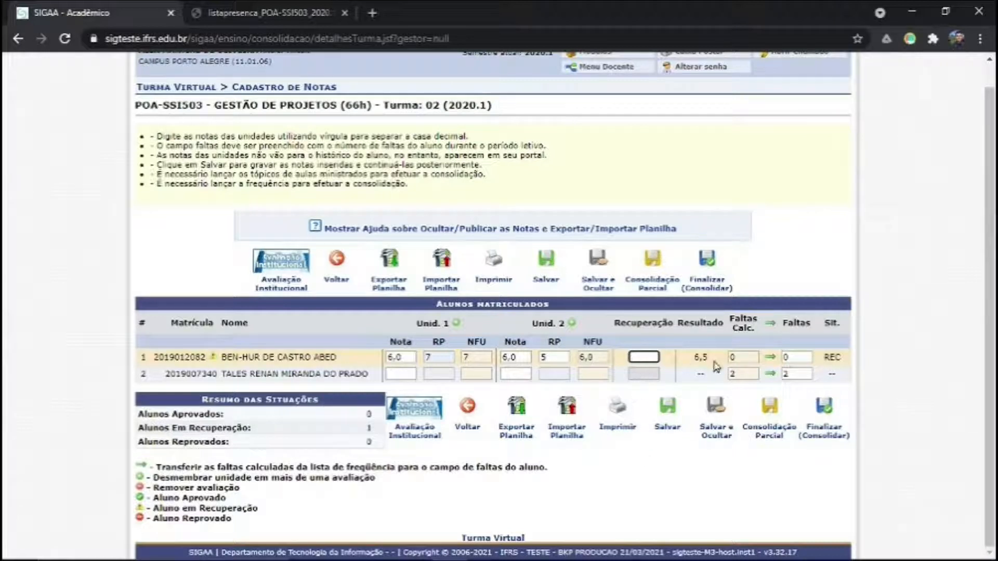
- Test an RP grade of 8 in Unid. 2 for the first student and clear that RP field
double_click(556, 362)
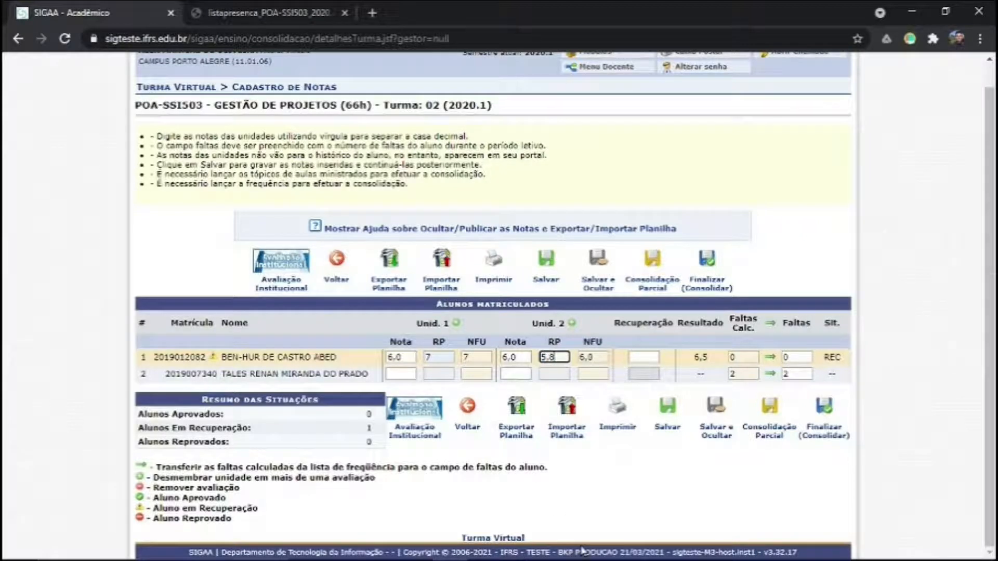
type("8")
key("Tab")
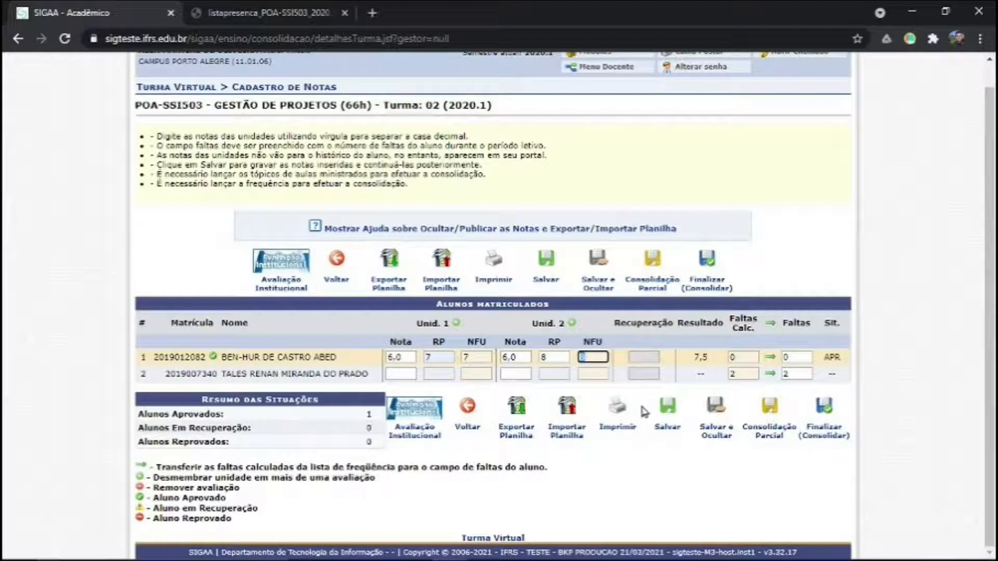
key("shift+Tab")
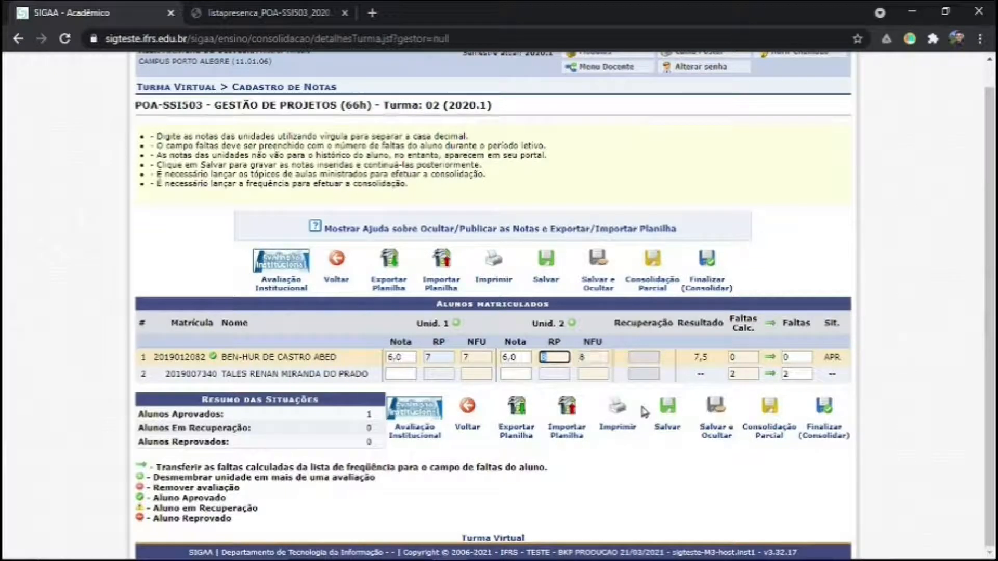
key("BackSpace")
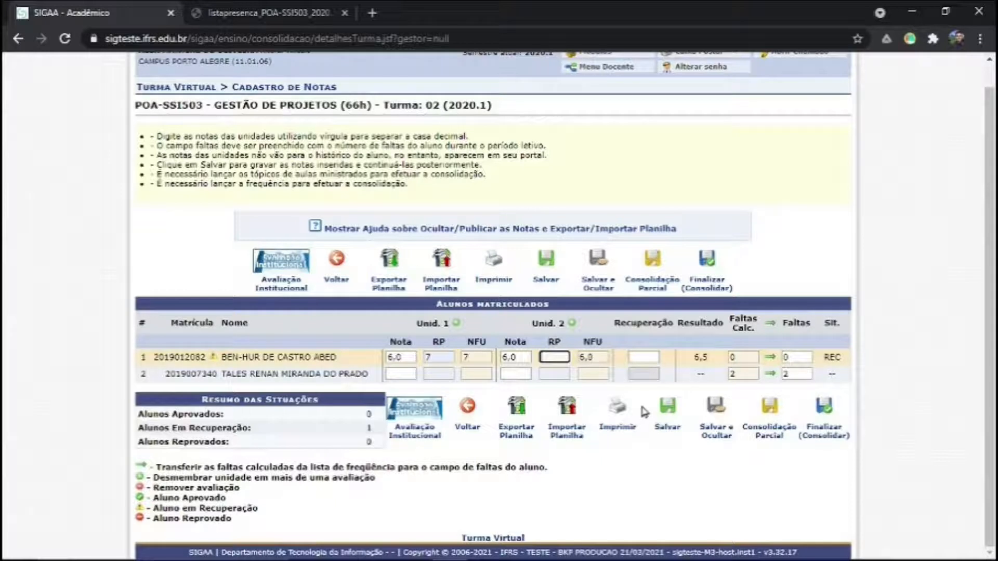
key("Tab")
key("Tab")
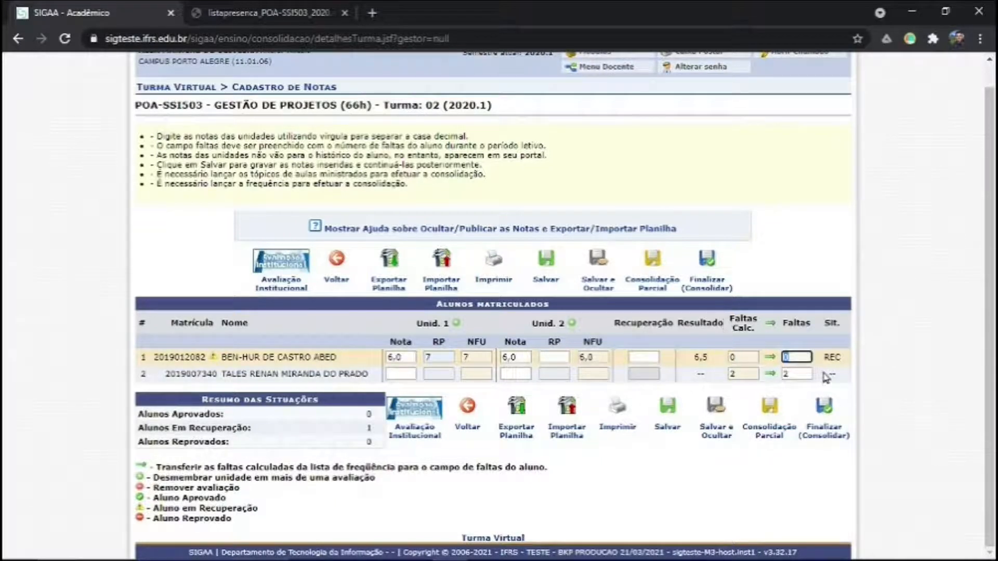
- Test Recuperação grades 2, 5 and 4 for the first student, settle on 3, and save the grade sheet
left_click(633, 356)
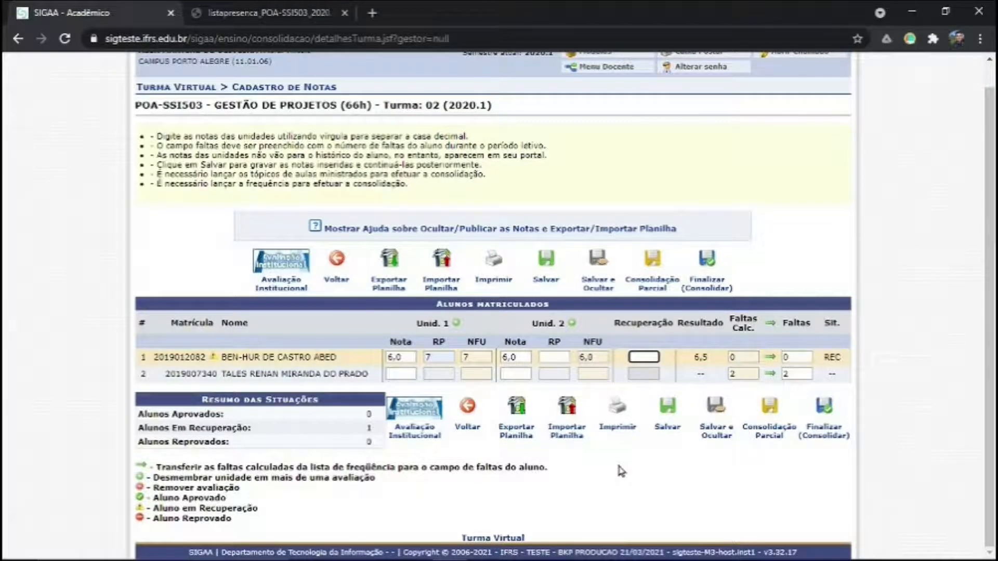
type("2")
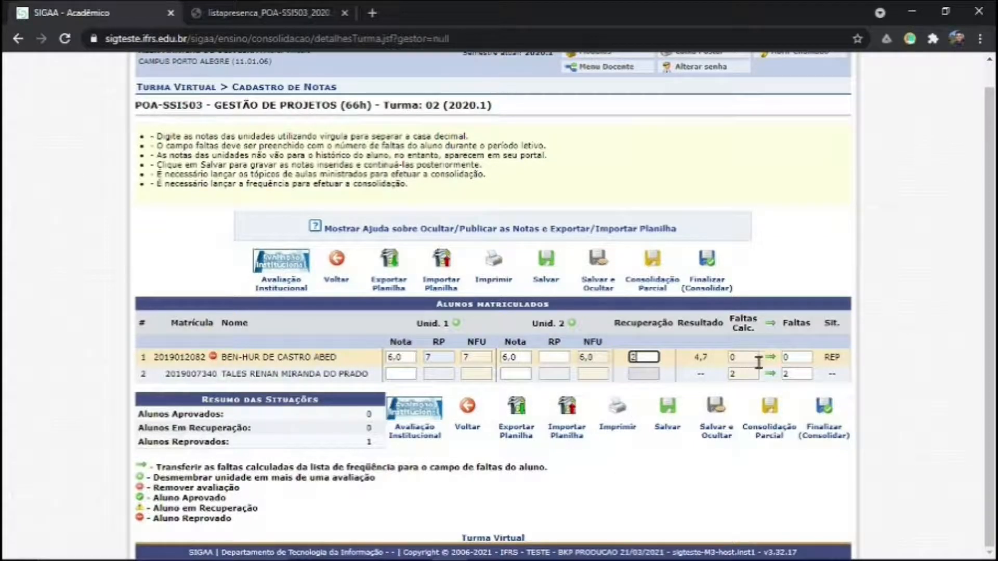
mouse_move(827, 362)
type("5")
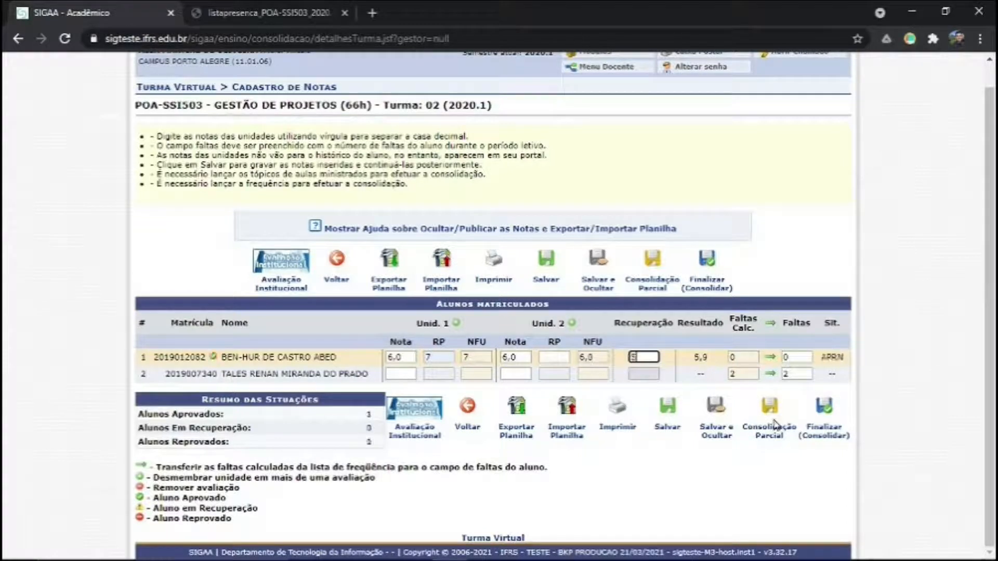
type("4")
type("3")
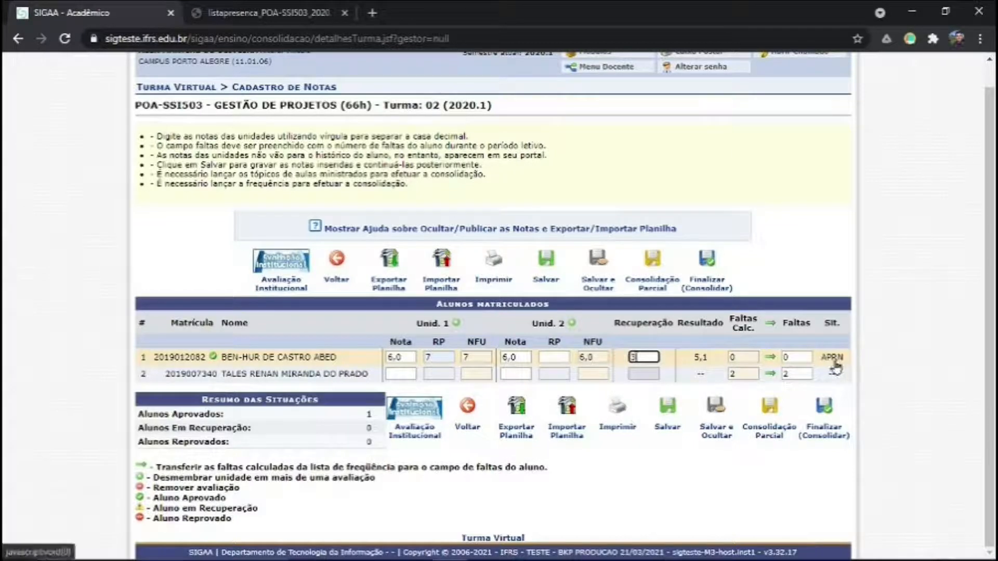
mouse_move(831, 365)
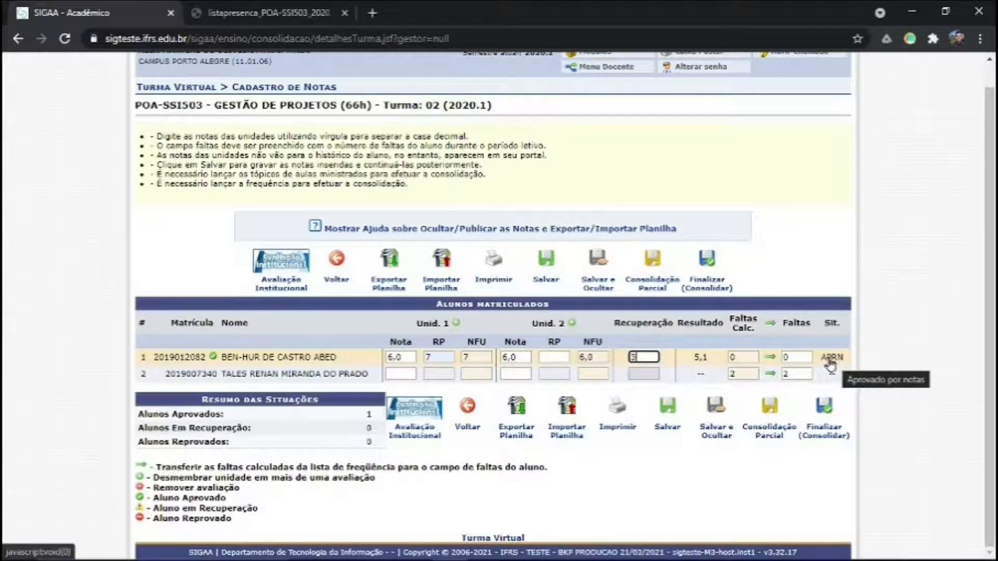
key("Tab")
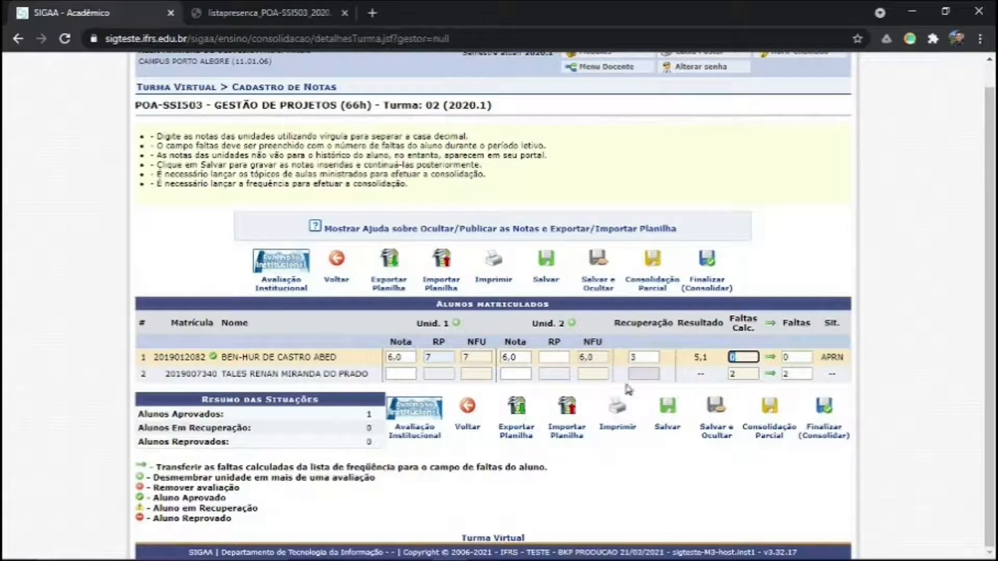
left_click(669, 418)
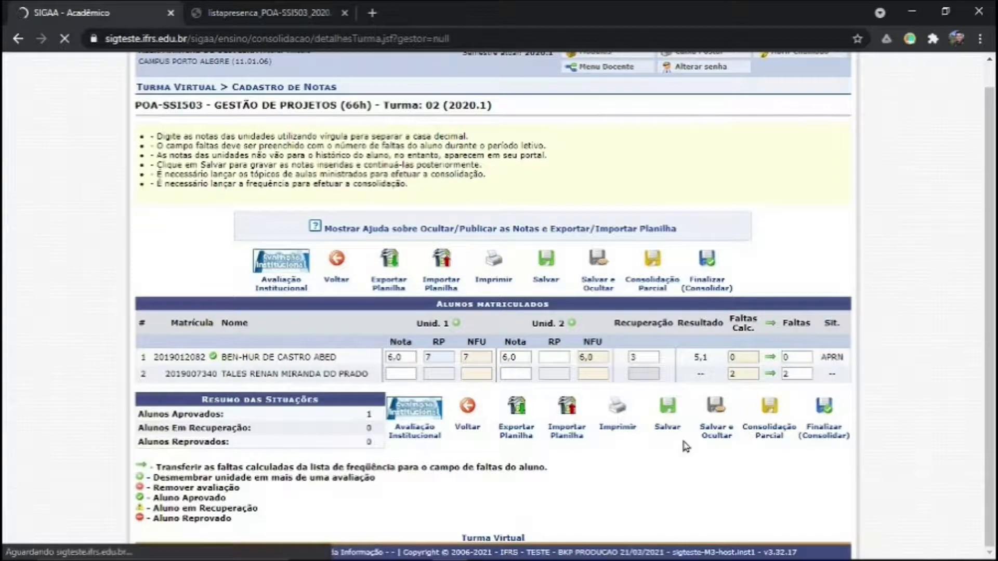
- Clear all of the first student's unit and Recuperação grades from the grade sheet
scroll(685, 446, "down", 2)
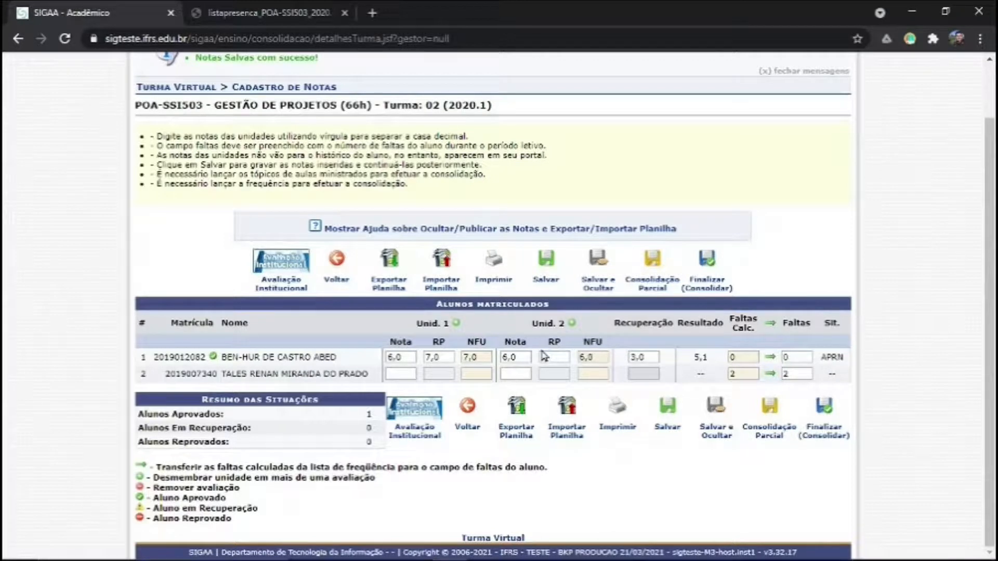
left_click(384, 355)
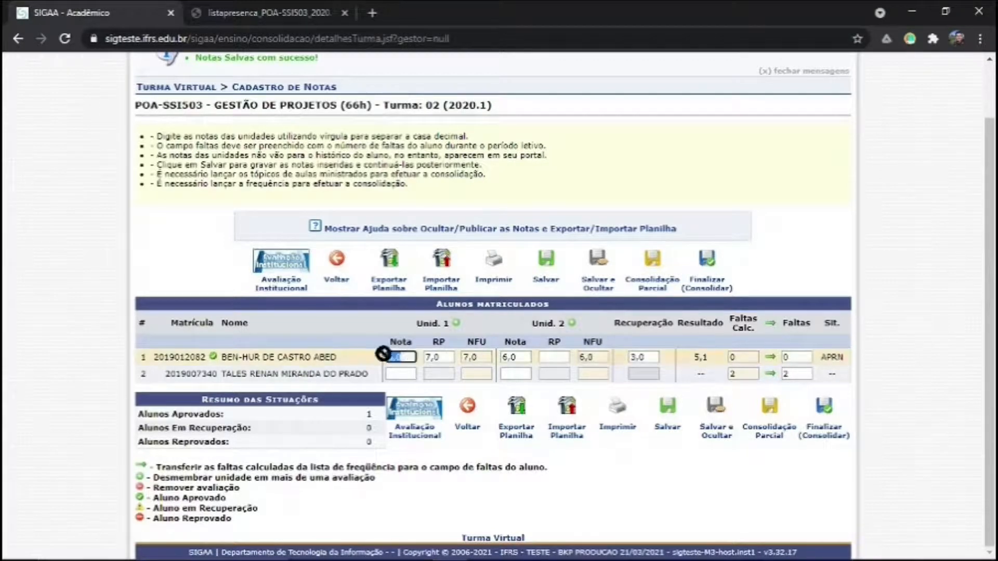
key("BackSpace")
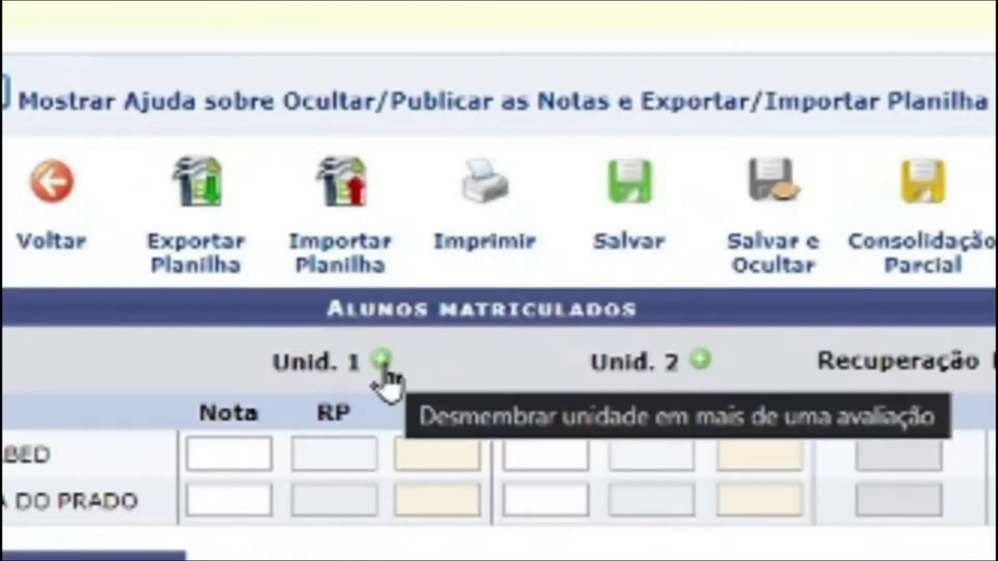
- Split Unid. 1 into assessments by registering one described as Nota1 with the abbreviation N1
left_click(382, 364)
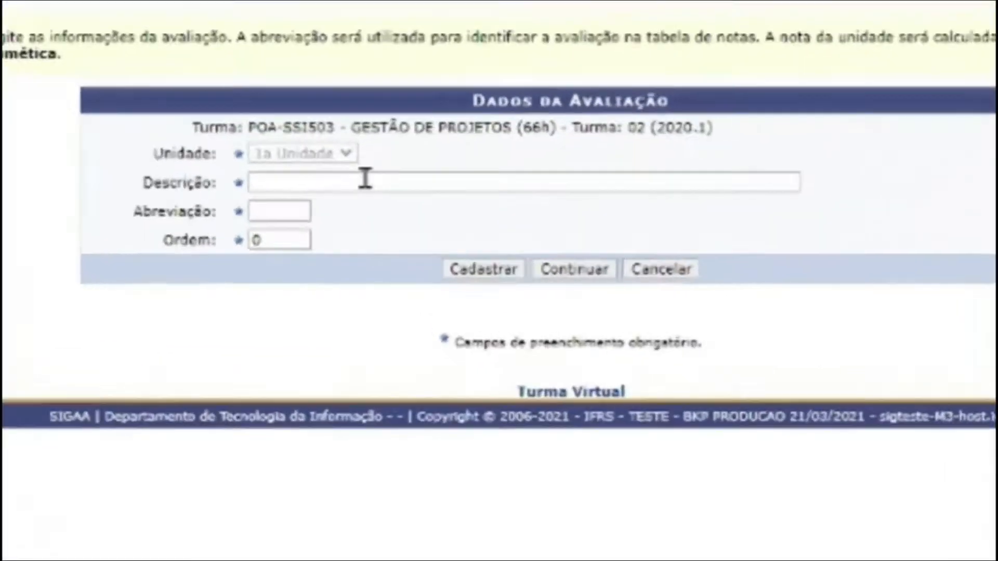
left_click(378, 225)
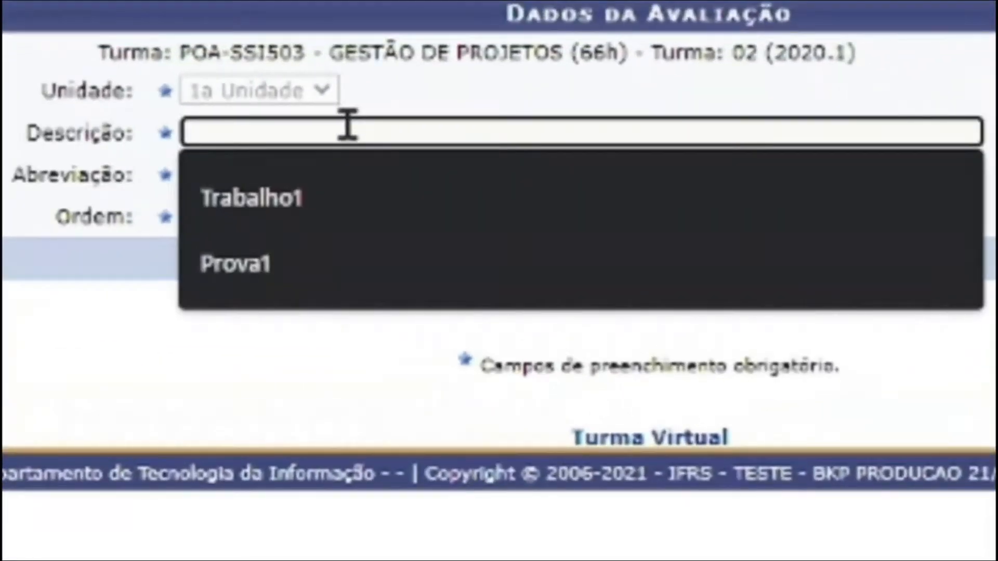
type("Nota1")
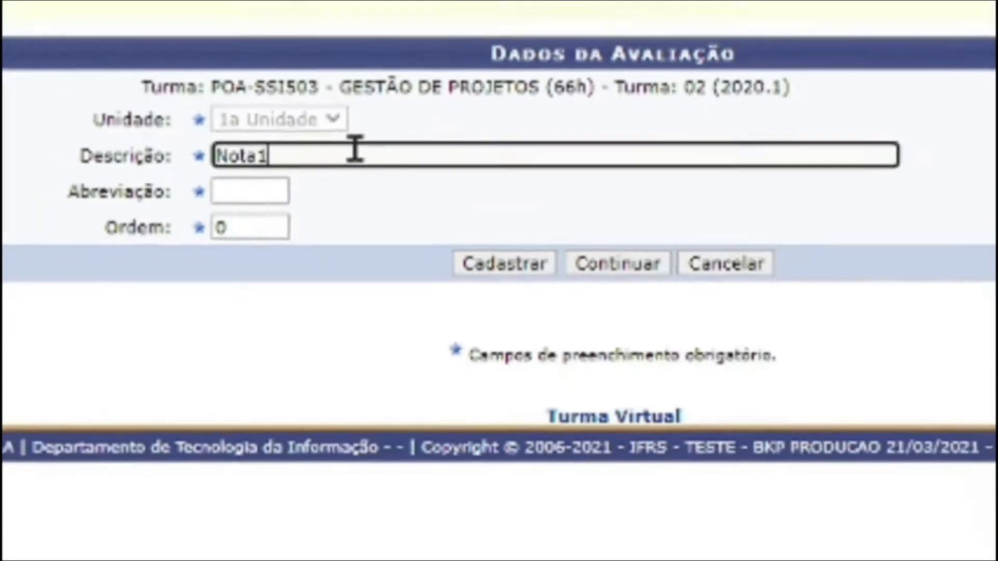
key("Tab")
type("N")
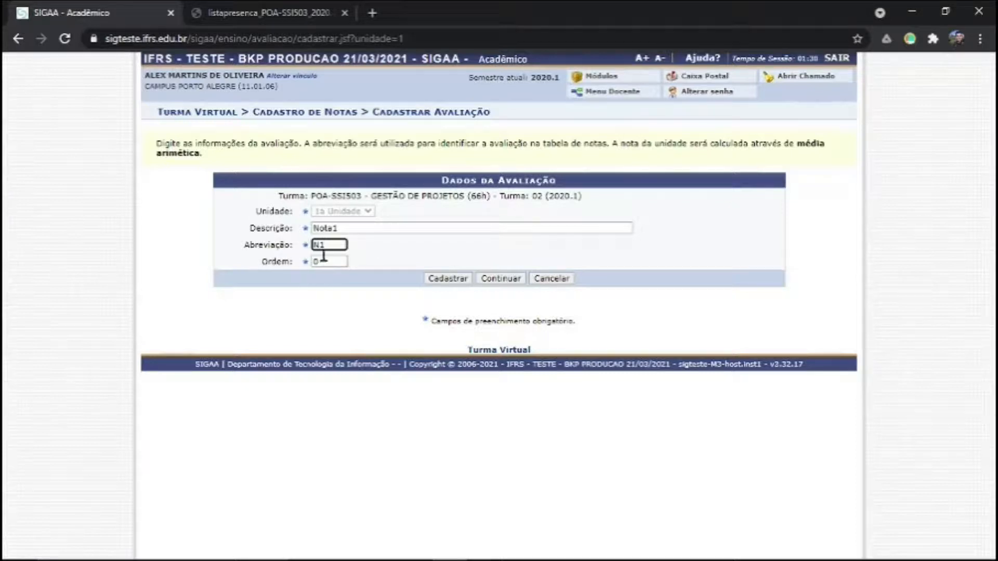
left_click(441, 280)
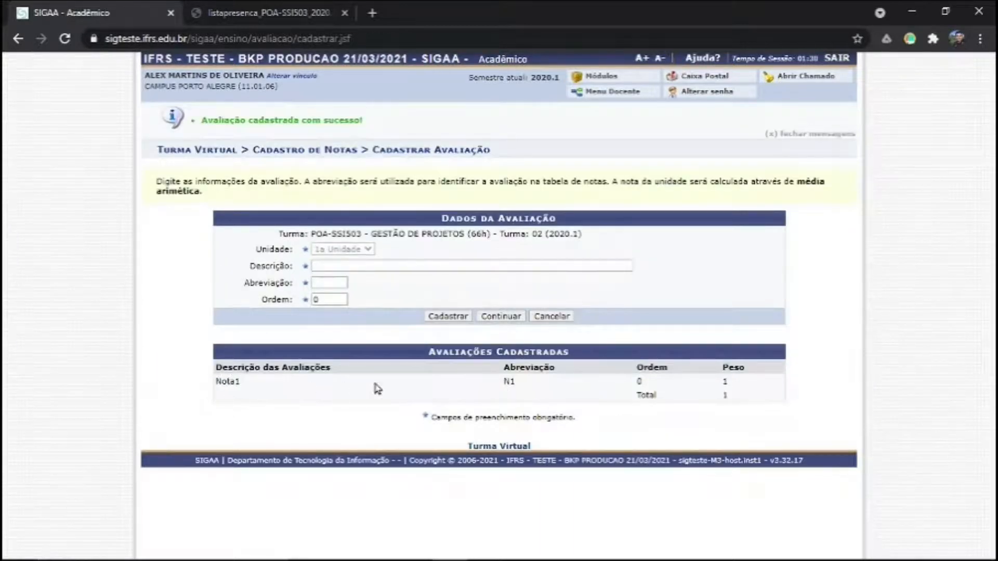
- Register a second assessment for Unid. 1 described as Nota2 with the abbreviation N2
left_click(347, 266)
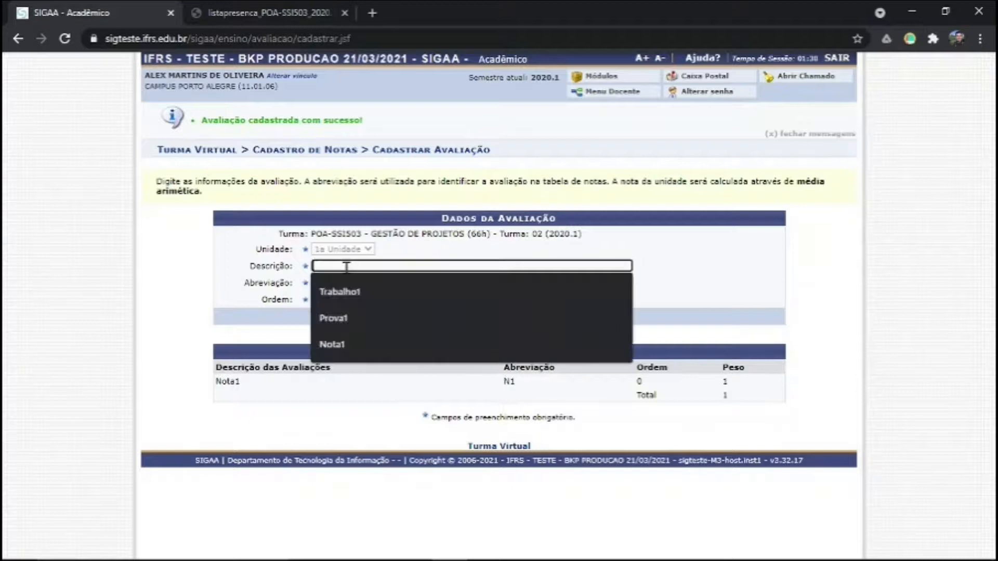
type("Bo")
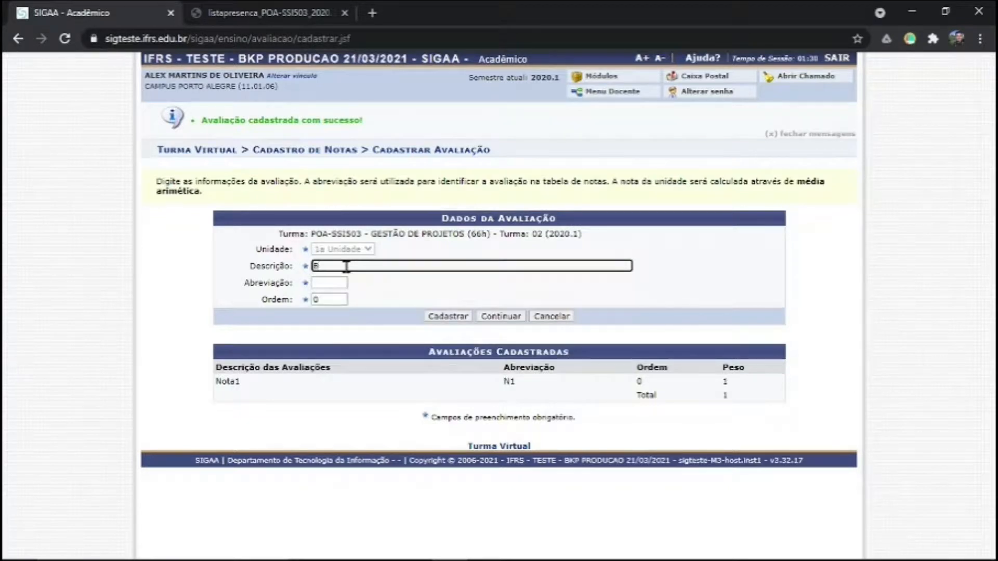
type("Nota2")
key("Tab")
type("N2")
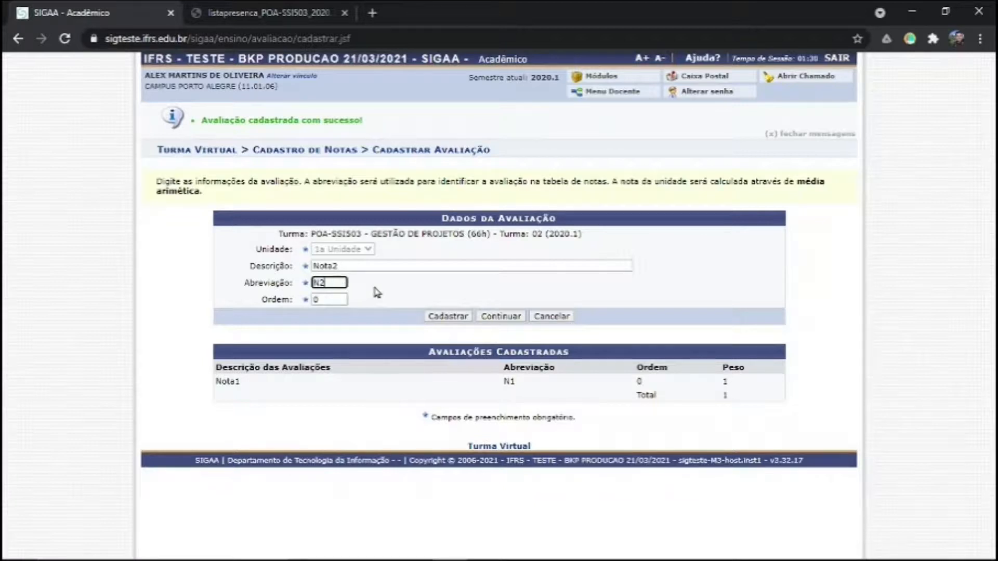
left_click(447, 317)
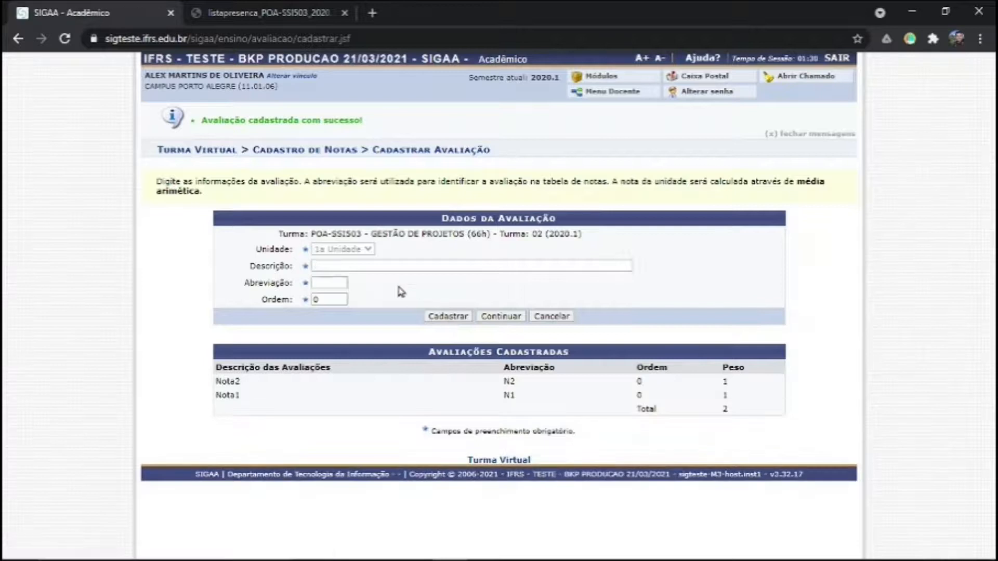
- Register a third Unid. 1 assessment described as Nota3 with the abbreviation N3, and continue to the grade sheet
left_click(381, 265)
left_click(372, 345)
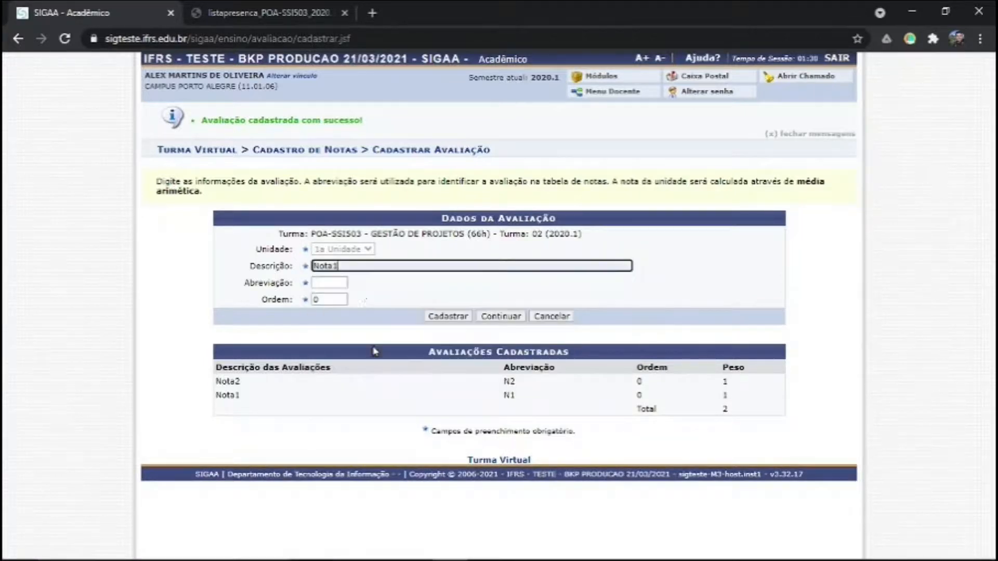
key("BackSpace")
type("3")
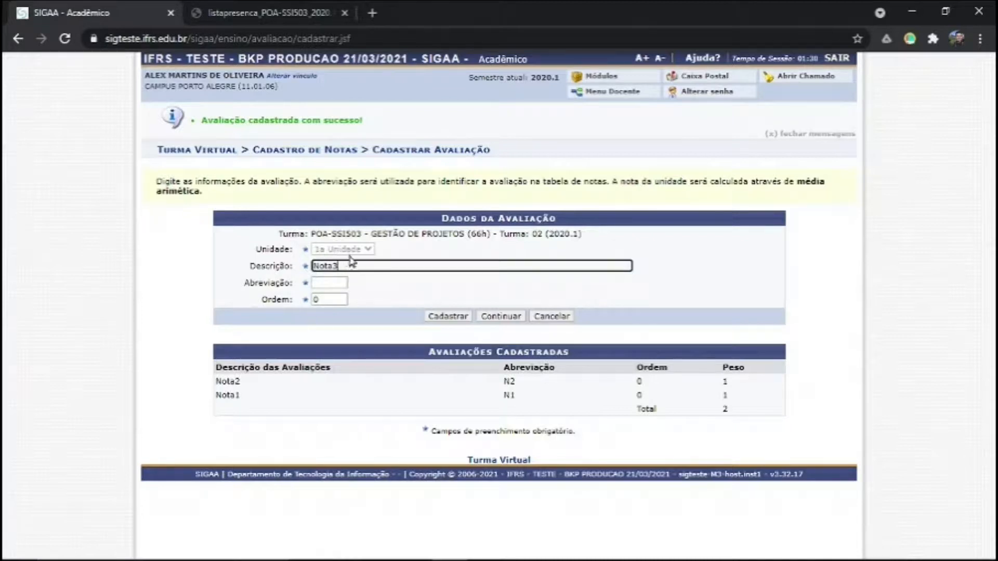
left_click(345, 283)
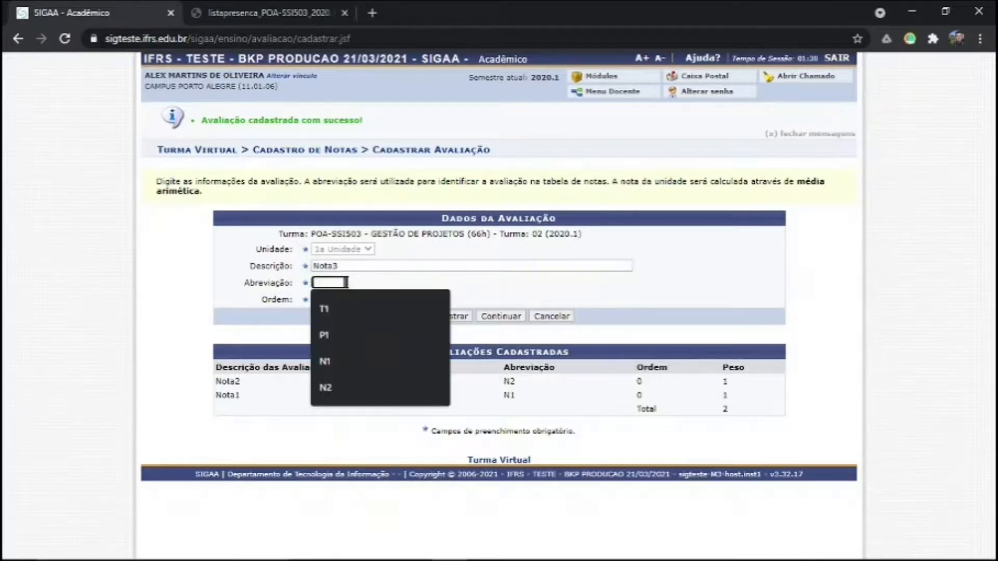
type("n")
key("BackSpace")
type("N3")
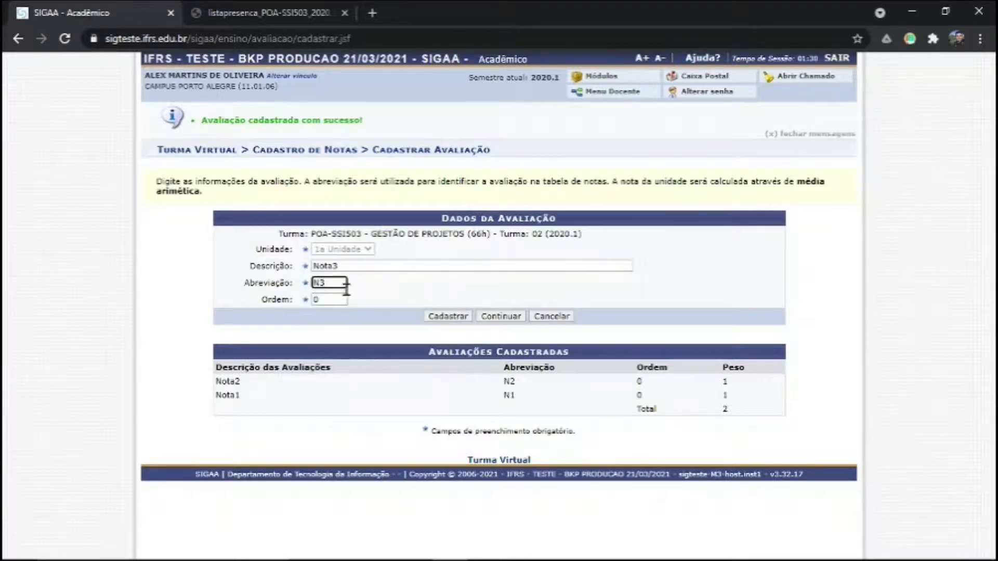
left_click(432, 317)
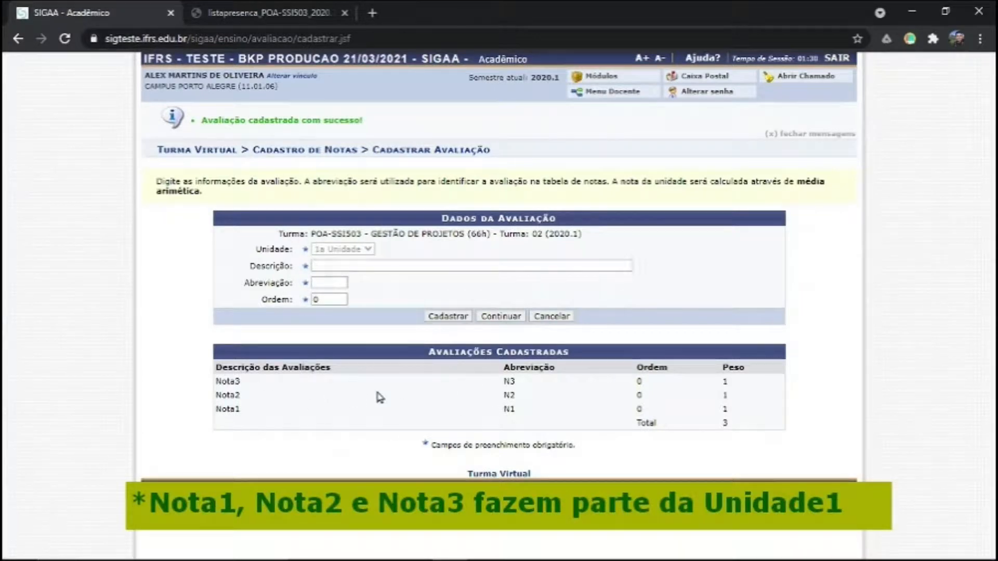
left_click(501, 316)
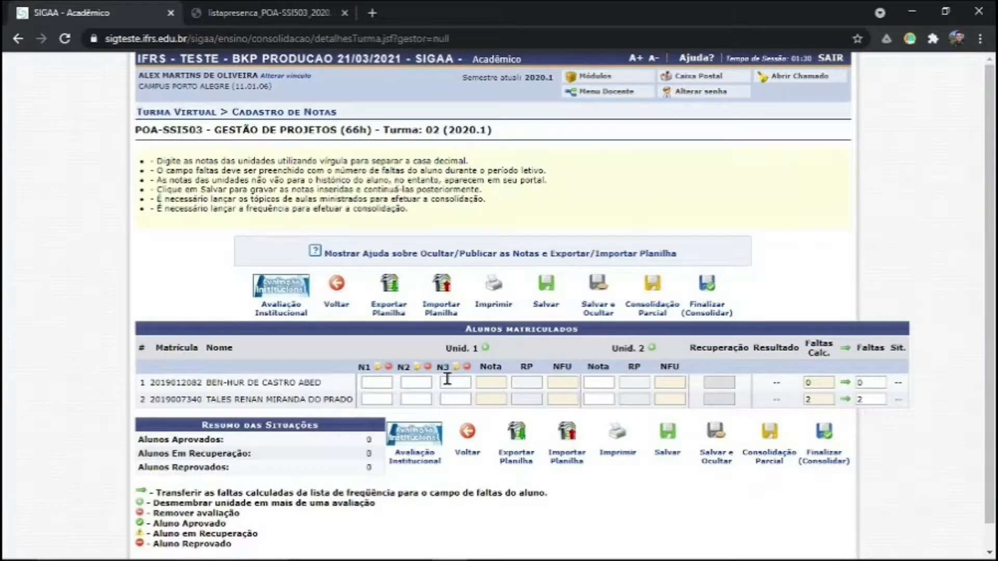
- Split Unid. 2 into assessments by registering one described as Nota4 with the abbreviation N4
left_click(370, 384)
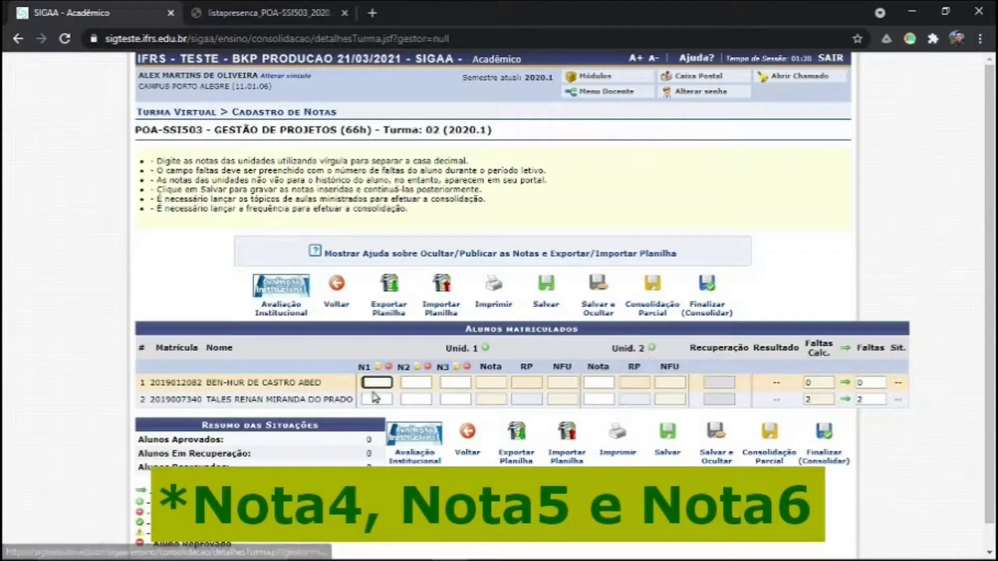
left_click(652, 347)
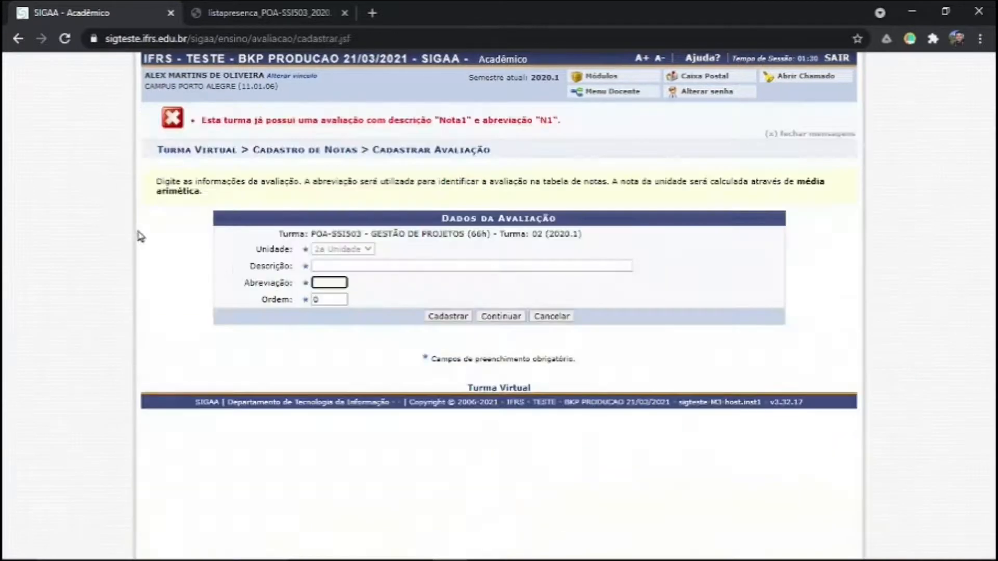
left_click(379, 265)
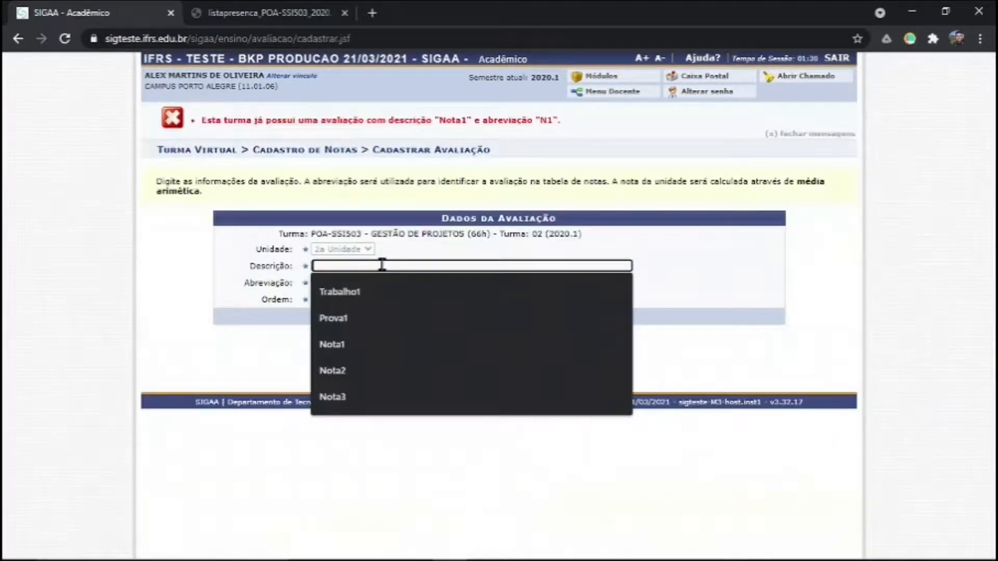
left_click(356, 347)
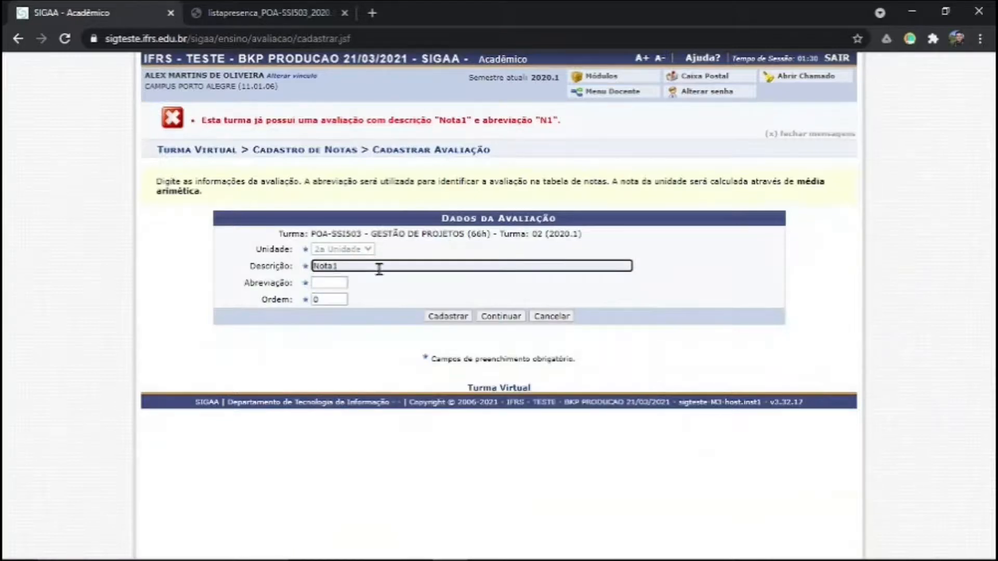
key("BackSpace")
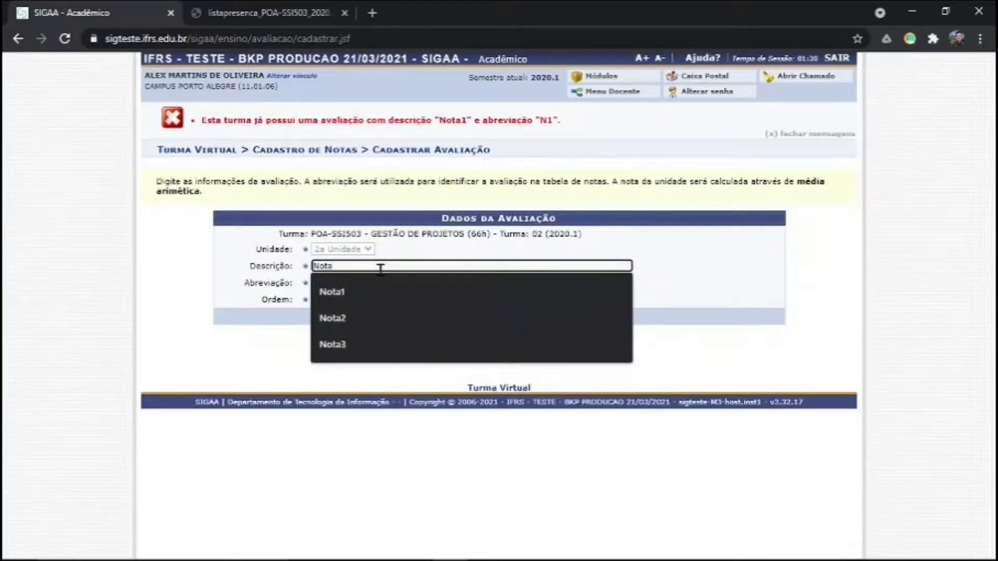
type("4")
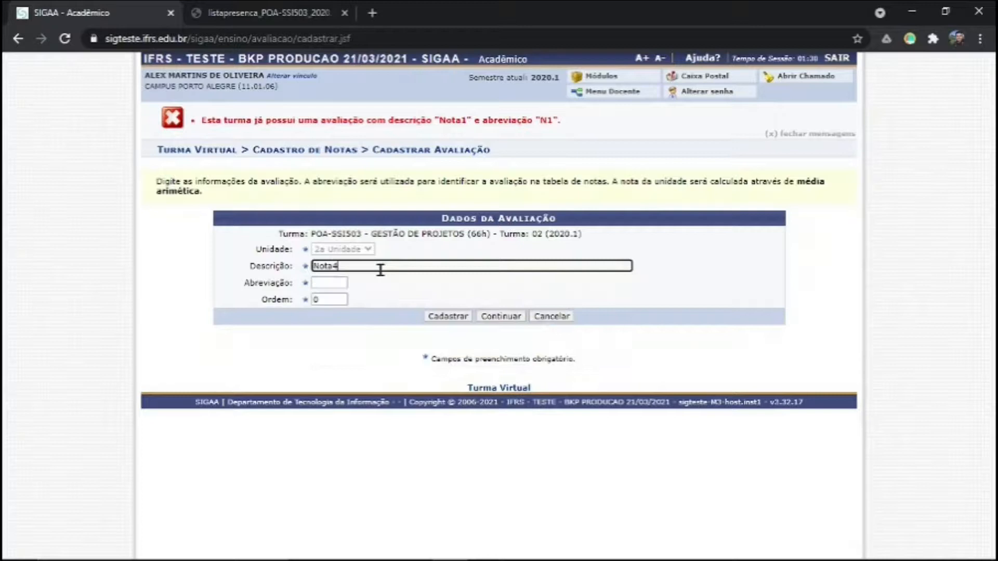
left_click(325, 283)
left_click(364, 389)
key("BackSpace")
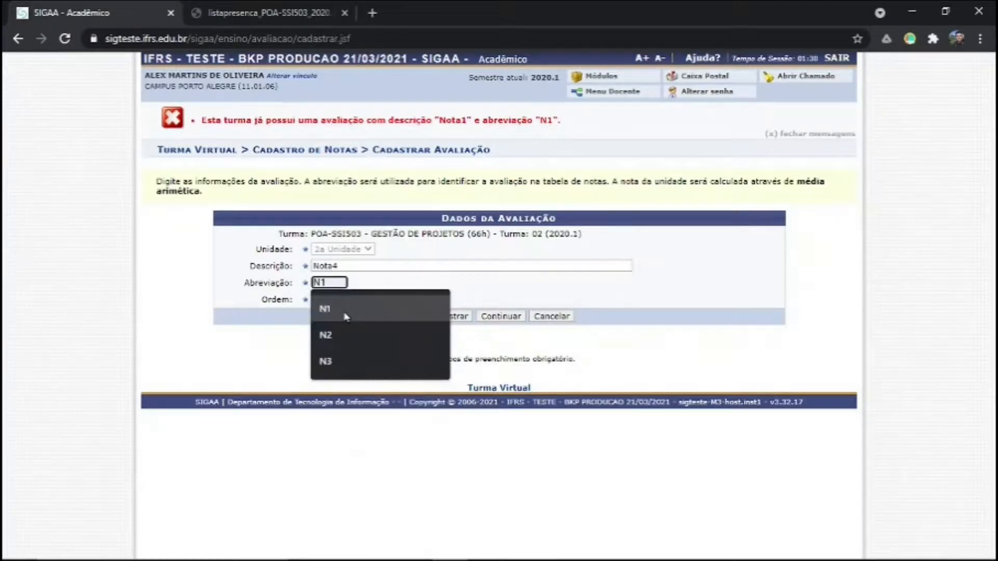
type("4")
left_click(450, 318)
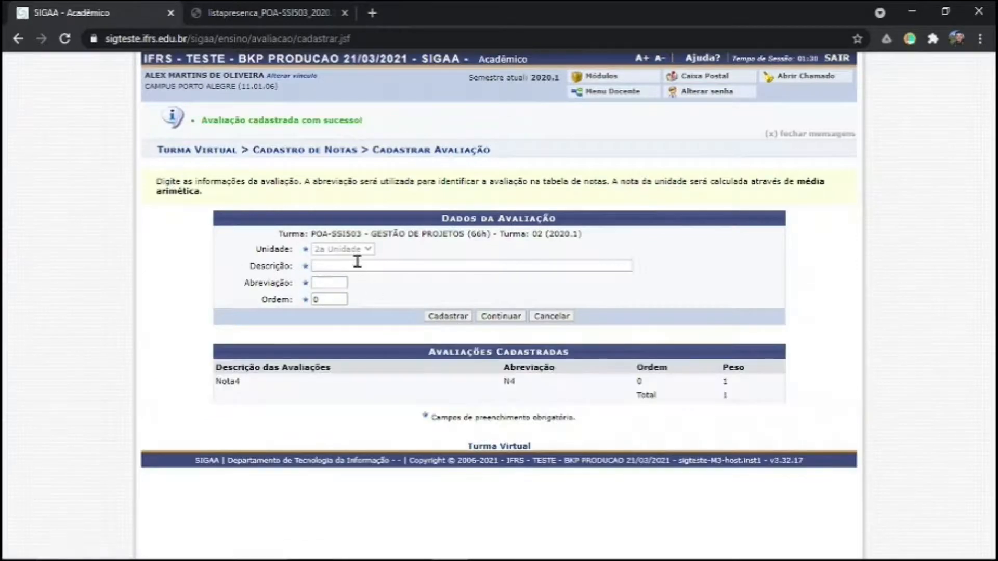
- Register a second assessment for Unid. 2 described as Nota5 with the abbreviation N5
left_click(357, 264)
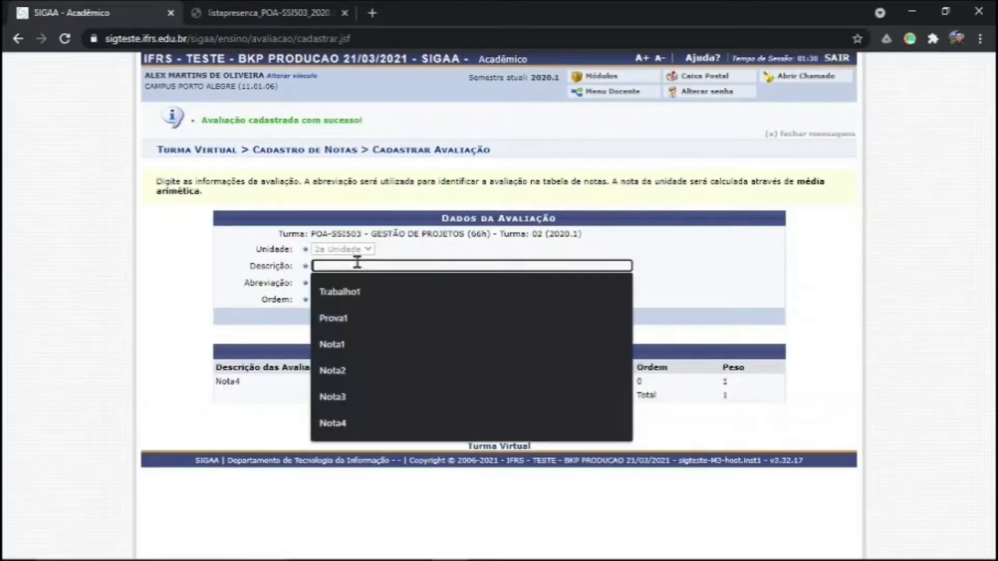
left_click(363, 424)
key("BackSpace")
type("5")
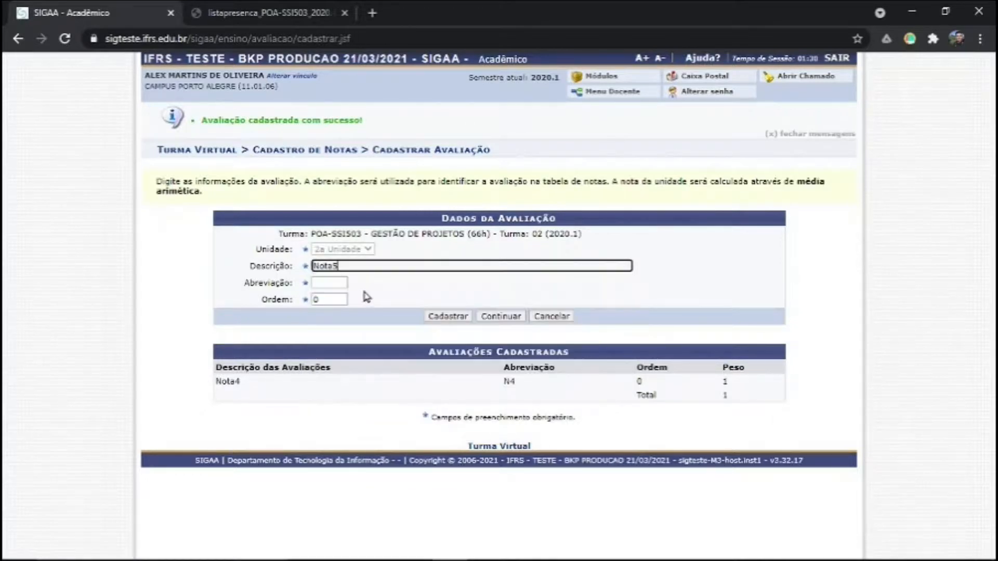
left_click(332, 282)
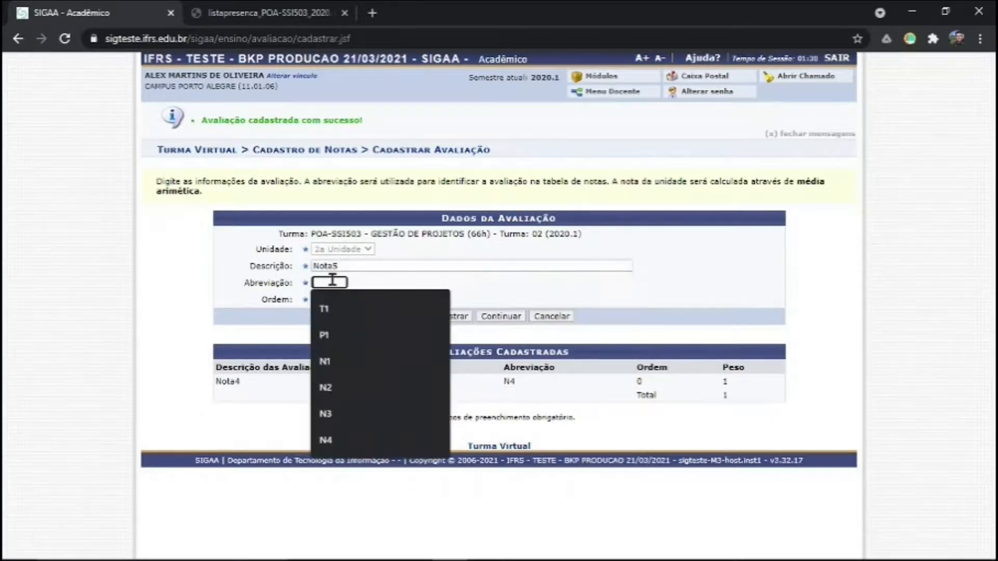
type("N5")
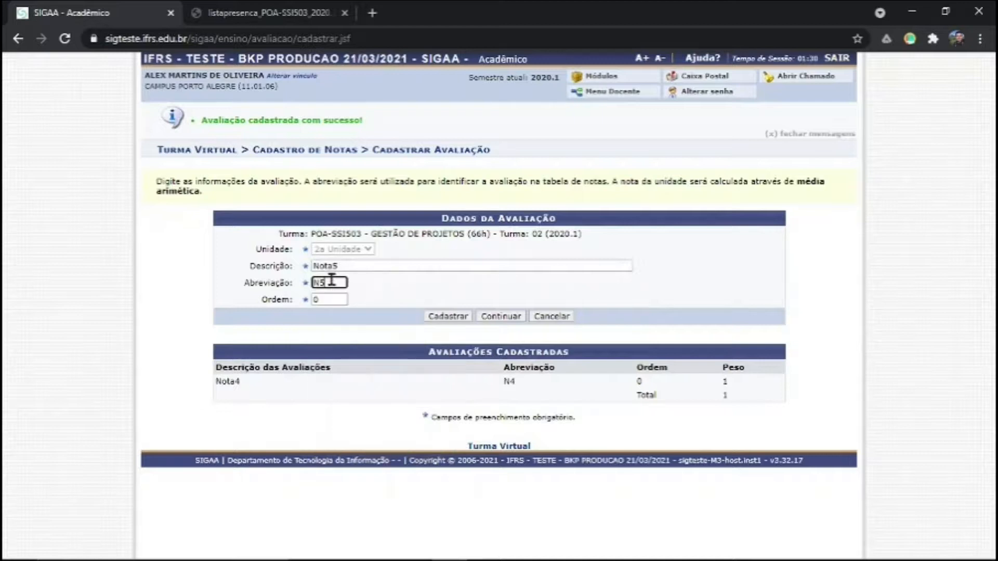
left_click(446, 317)
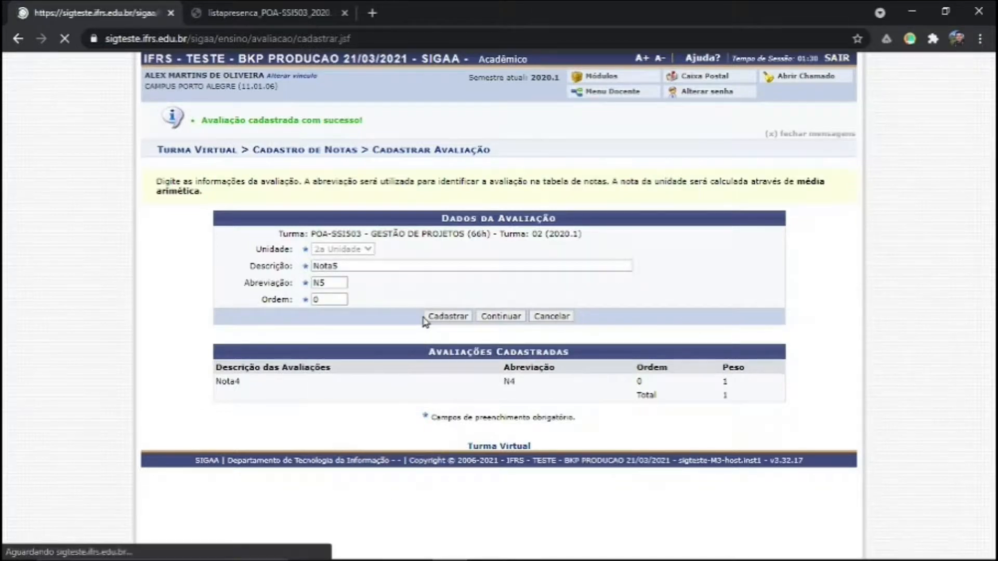
- Register a third Unid. 2 assessment described as Nota6 with the abbreviation N6, and continue to the grade sheet
left_click(370, 267)
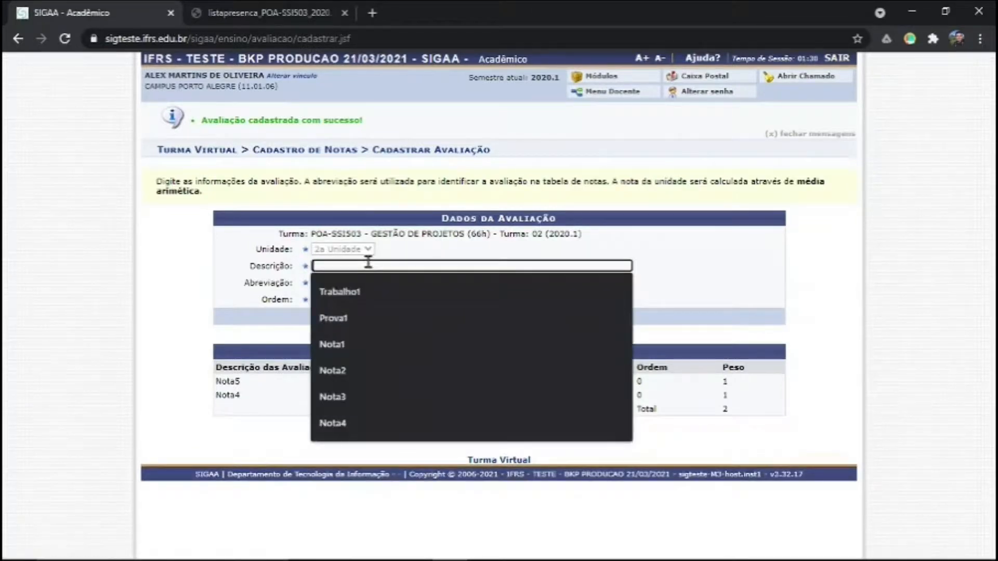
left_click(372, 370)
key("BackSpace")
type("6")
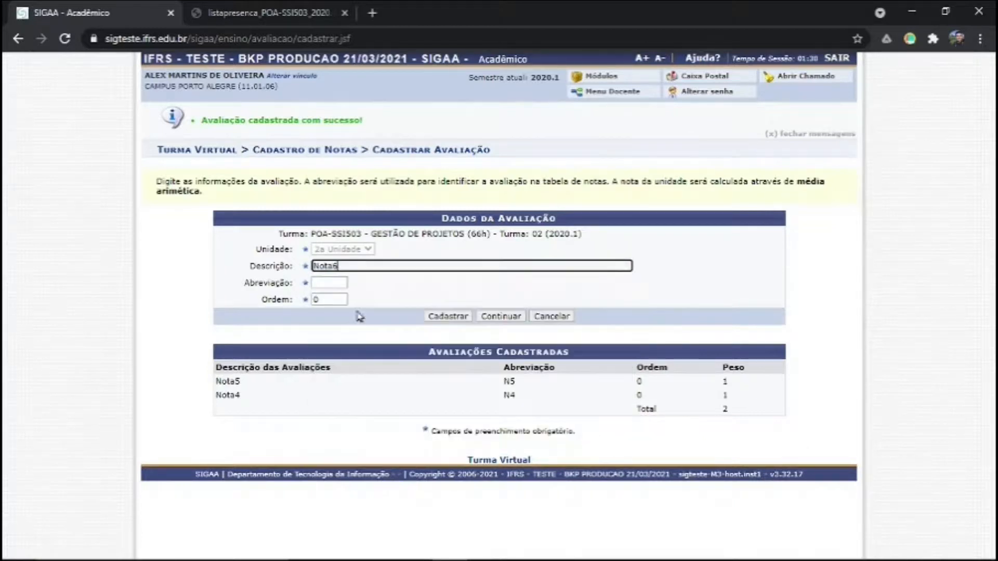
left_click(336, 286)
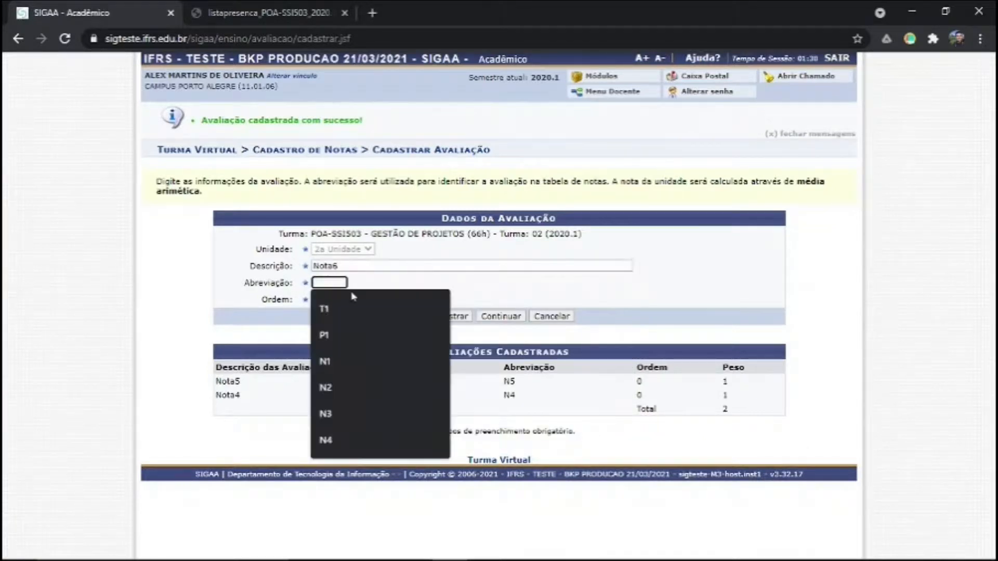
type("N6")
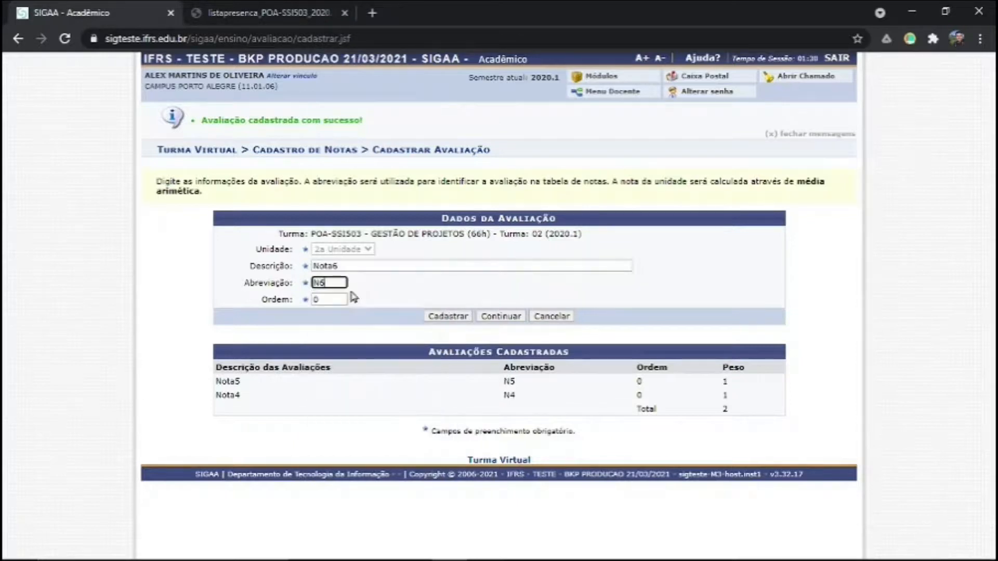
left_click(441, 317)
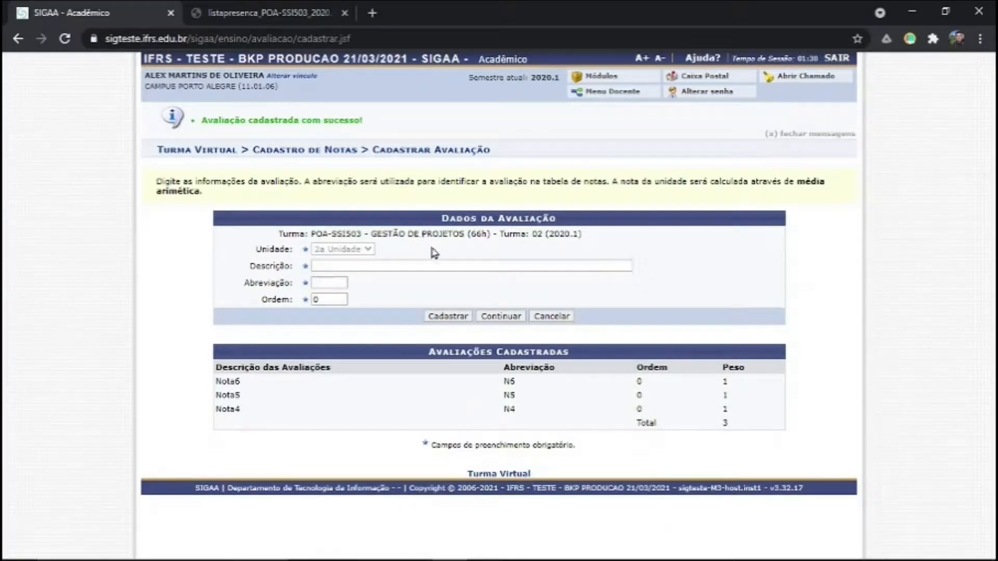
left_click(496, 318)
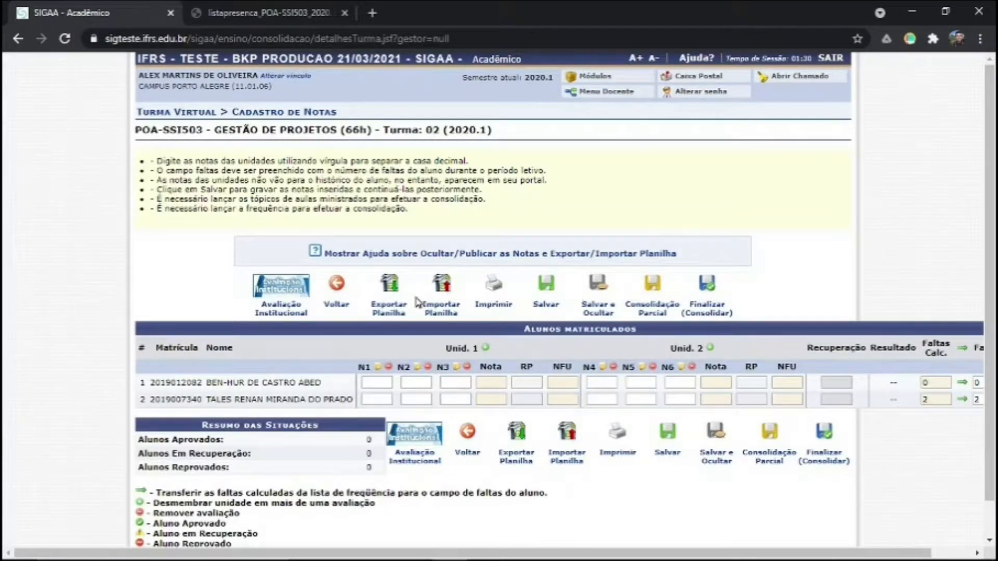
- Enter a grade of 6 in each of the first student's Unid. 1 assessments N1, N2 and N3
left_click_drag(545, 555, 586, 552)
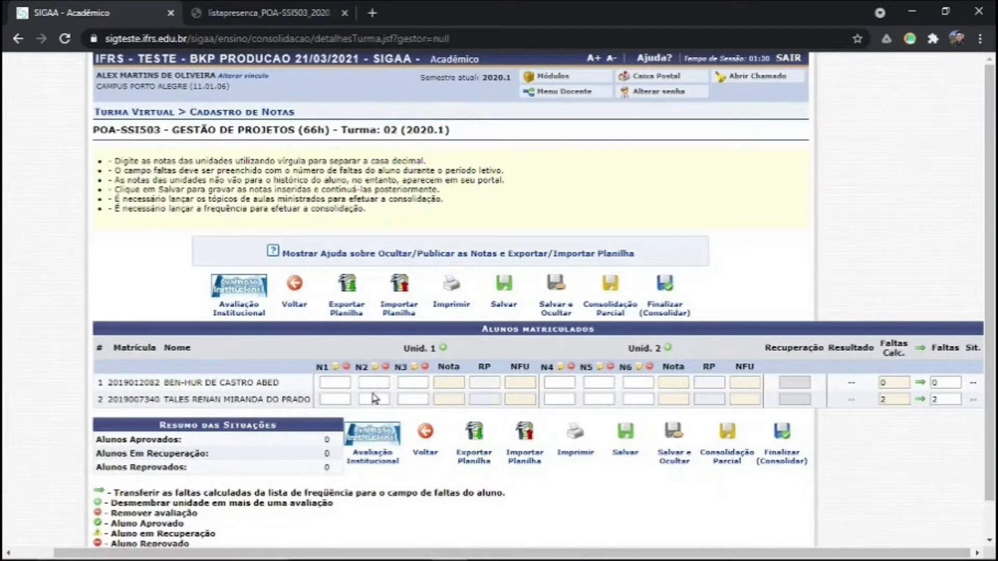
left_click(346, 382)
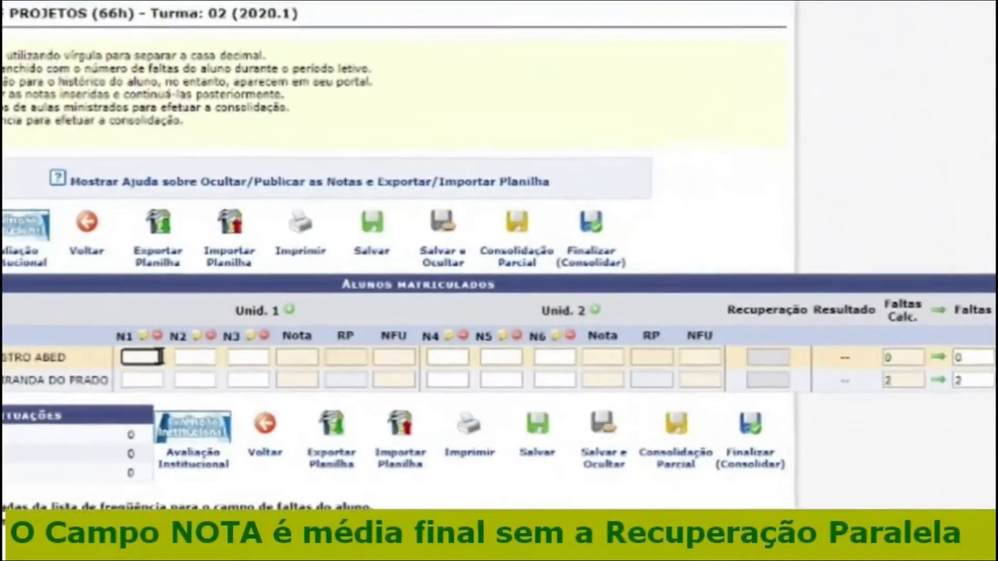
type("6")
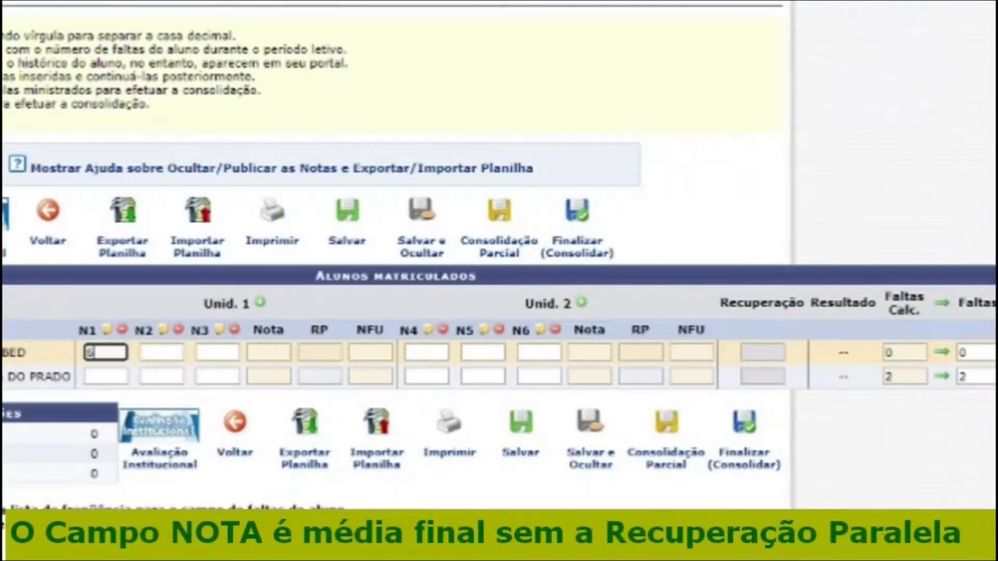
left_click(161, 353)
type("6")
left_click(218, 352)
type("6")
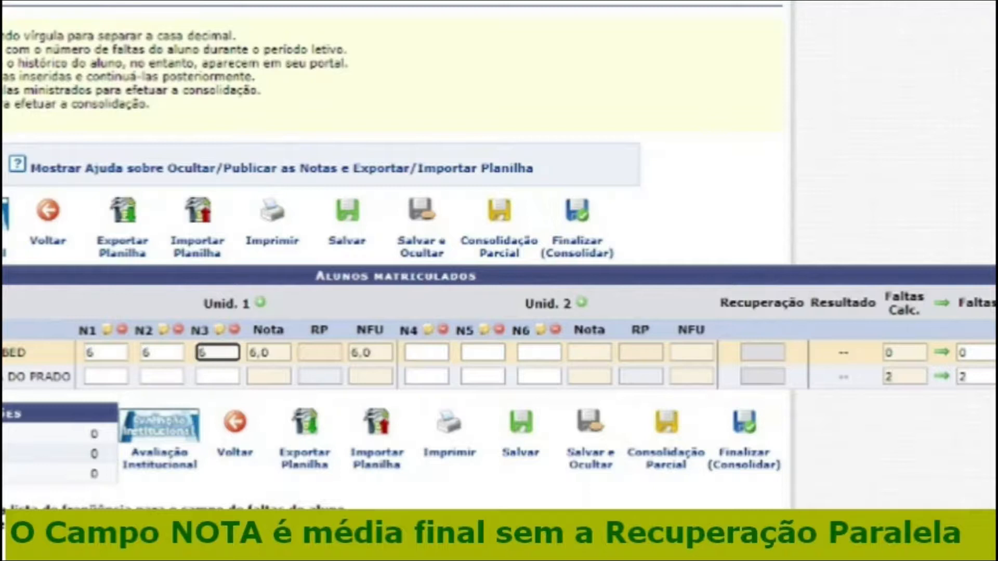
key("Tab")
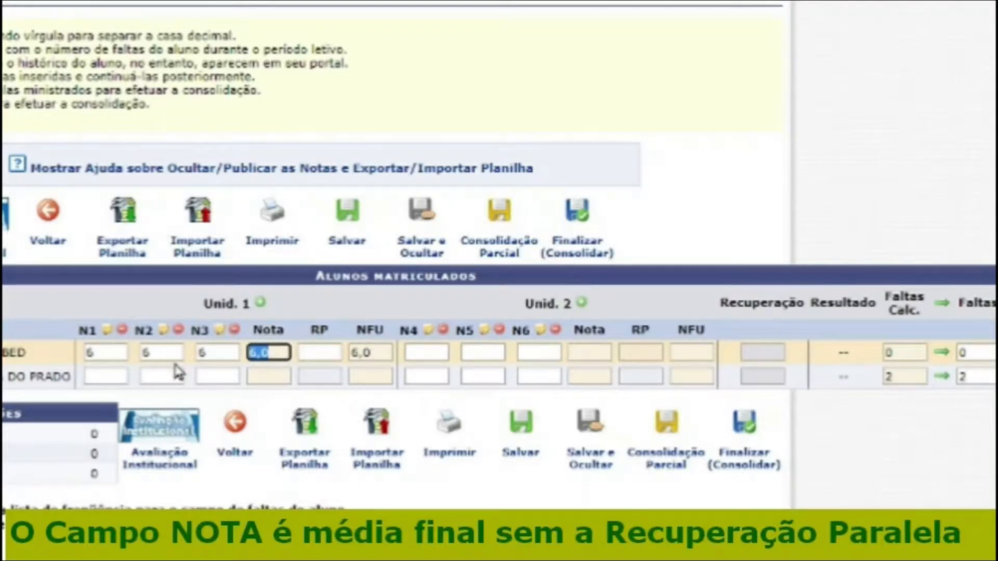
- Enter a grade of 6 in each of the first student's Unid. 2 assessments N4, N5 and N6
left_click(424, 354)
type("6")
key("Tab")
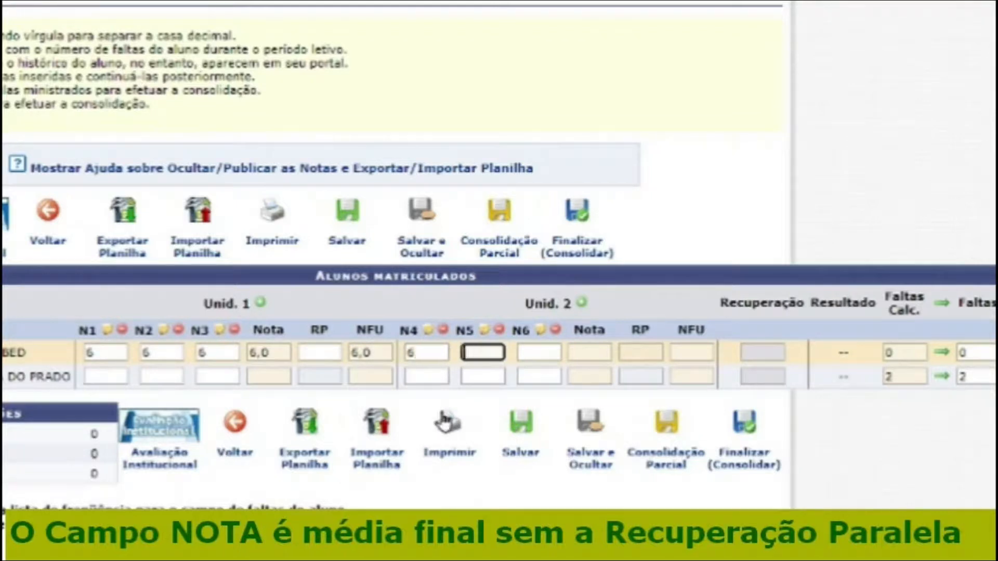
key("Tab")
type("6")
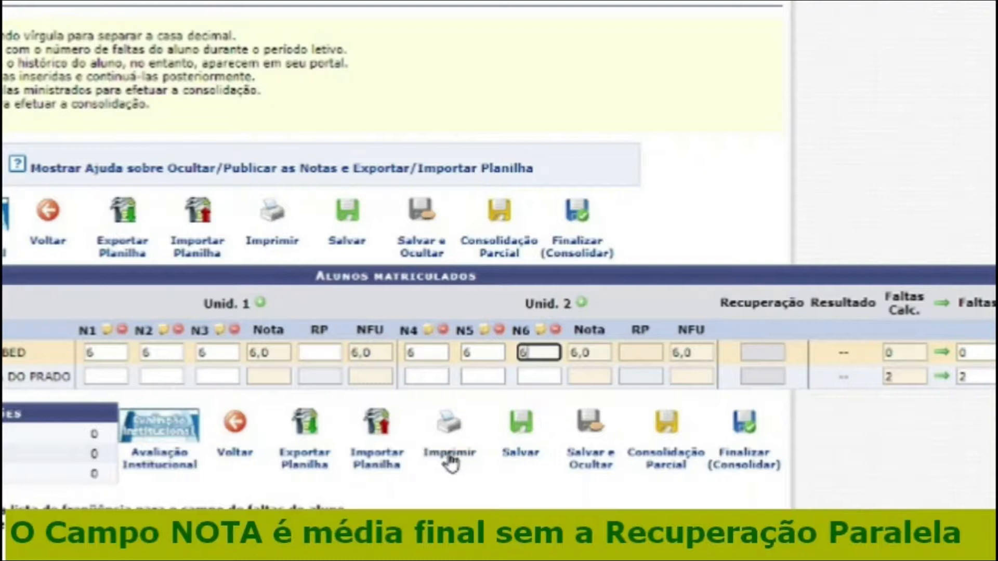
key("Tab")
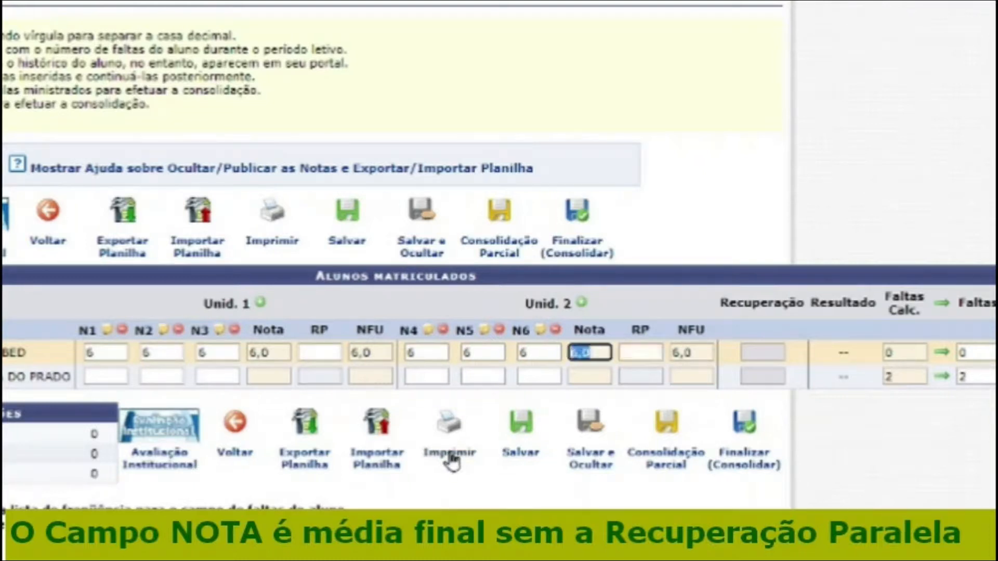
- Enter a Recuperação grade of 3 for the first student
key("Tab")
key("Tab")
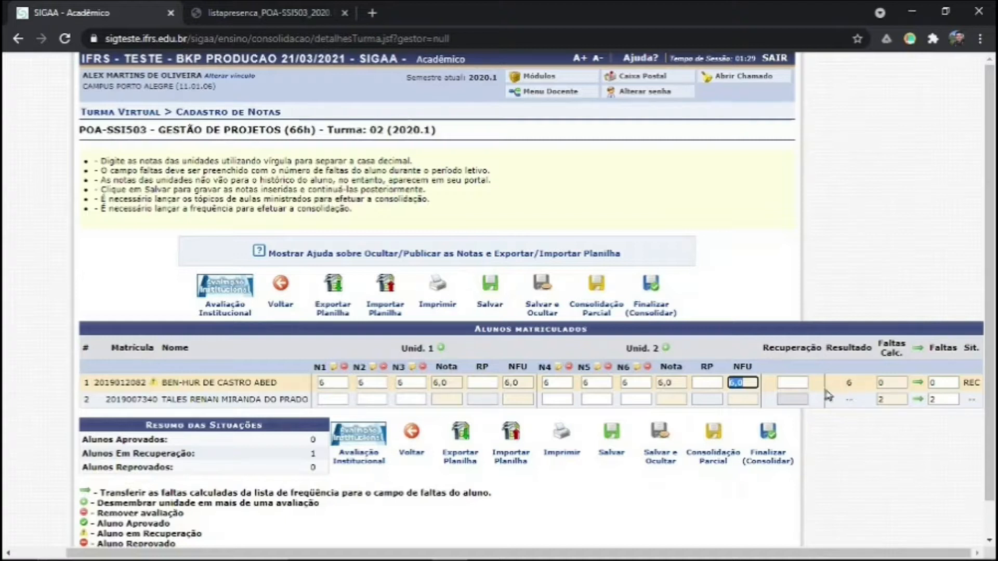
left_click(803, 384)
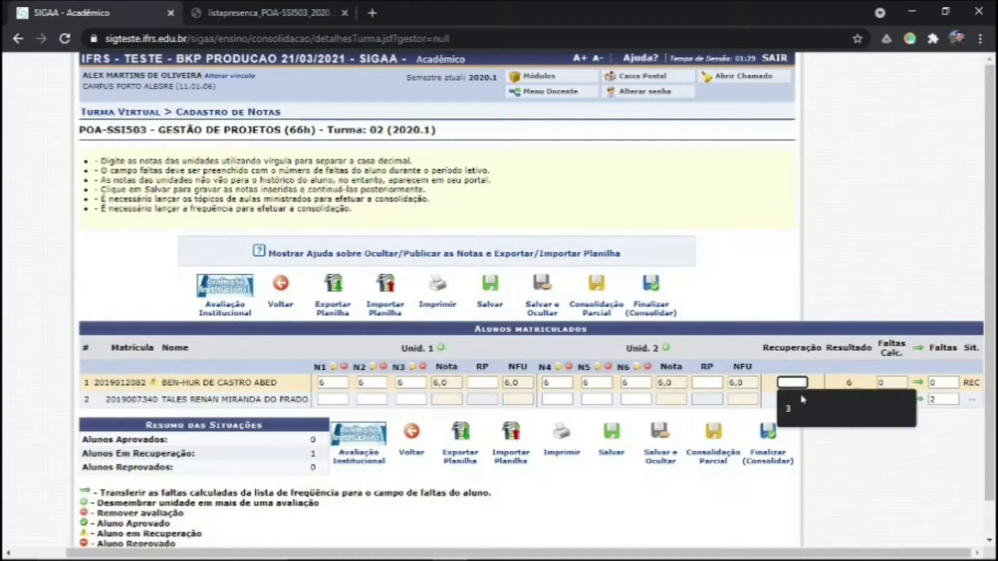
left_click(801, 405)
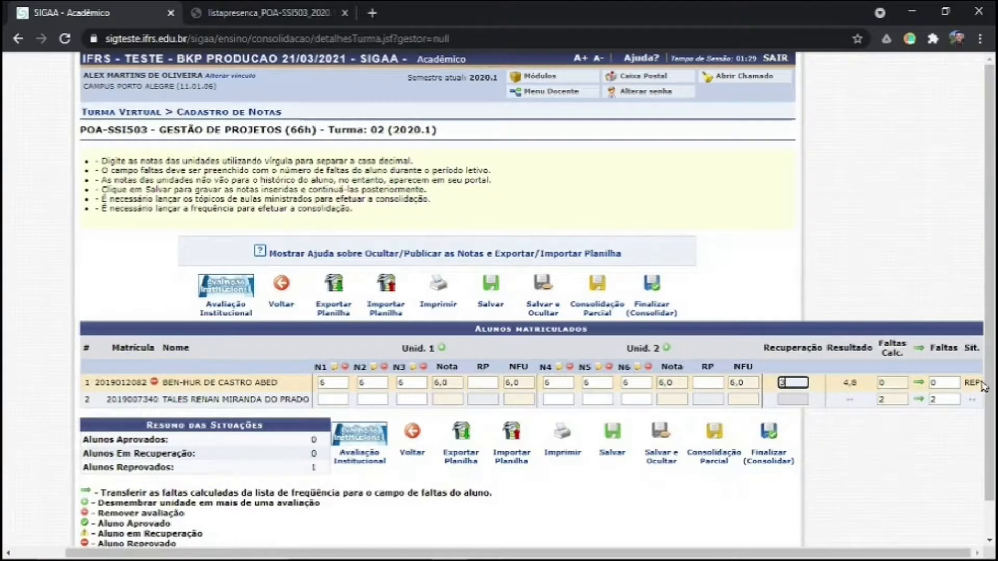
- Enter a grade of 7 in each of the second student's Unid. 1 assessments N1, N2 and N3
left_click(336, 400)
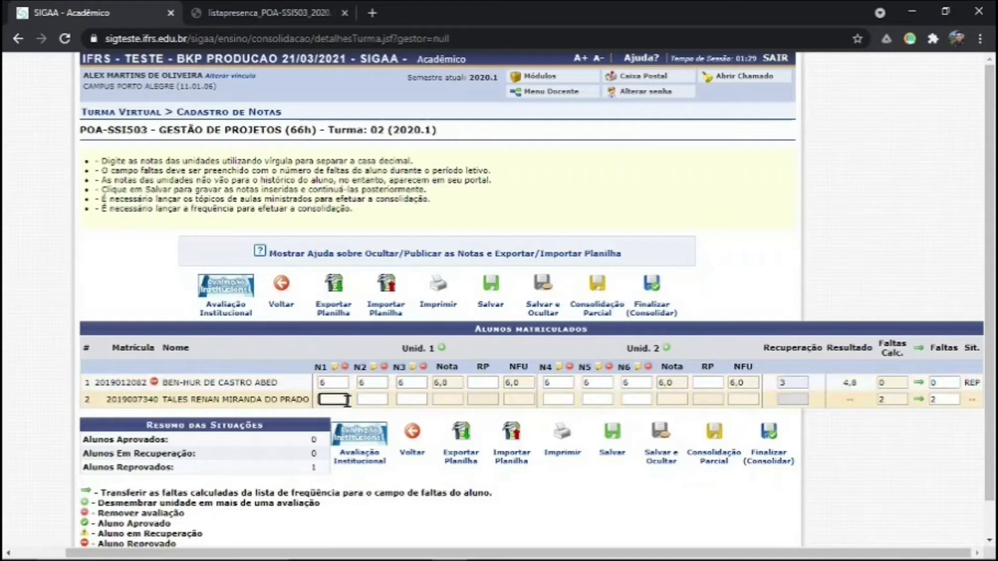
key("Tab")
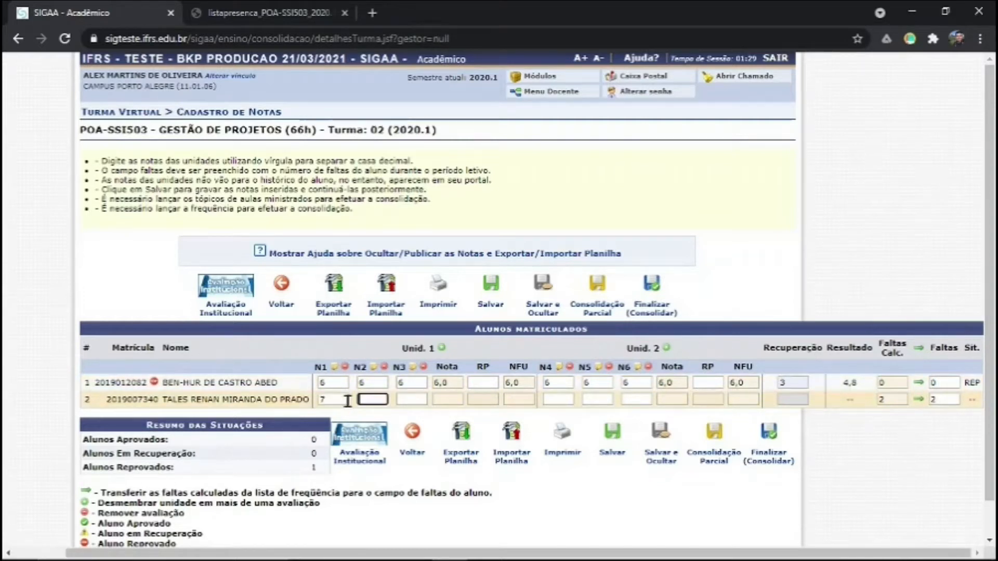
type("7")
key("Tab")
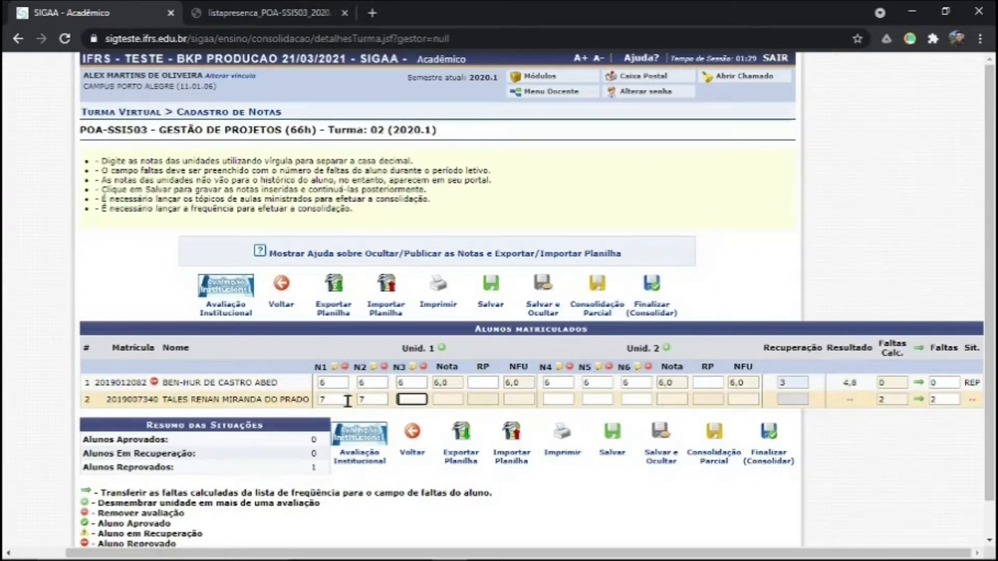
type("7")
key("Tab")
- Enter a grade of 7 in each of the second student's Unid. 2 assessments N4, N5 and N6
key("Tab")
key("Tab")
key("Tab")
type("7")
key("Tab")
type("7")
key("Tab")
type("7")
key("Tab")
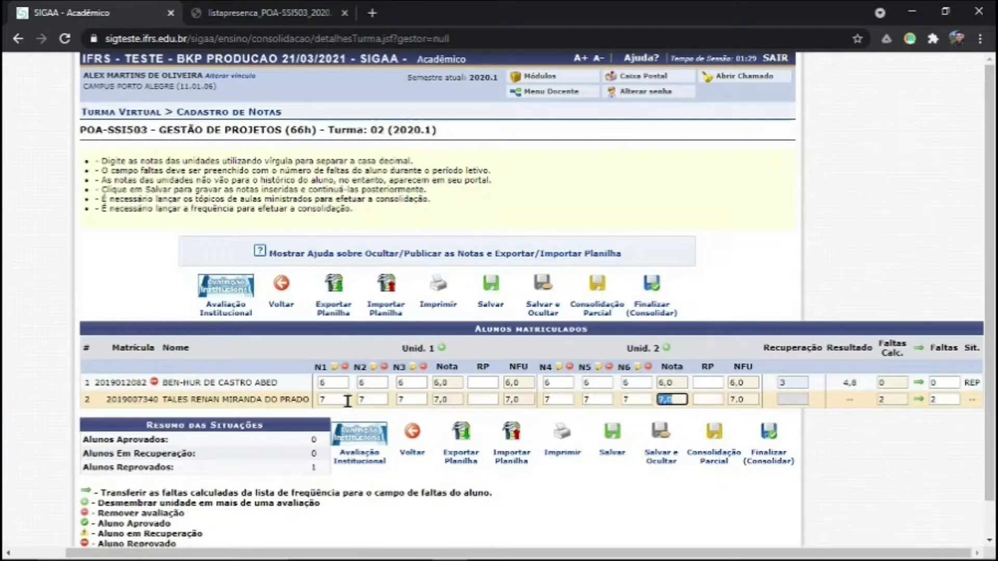
key("Tab")
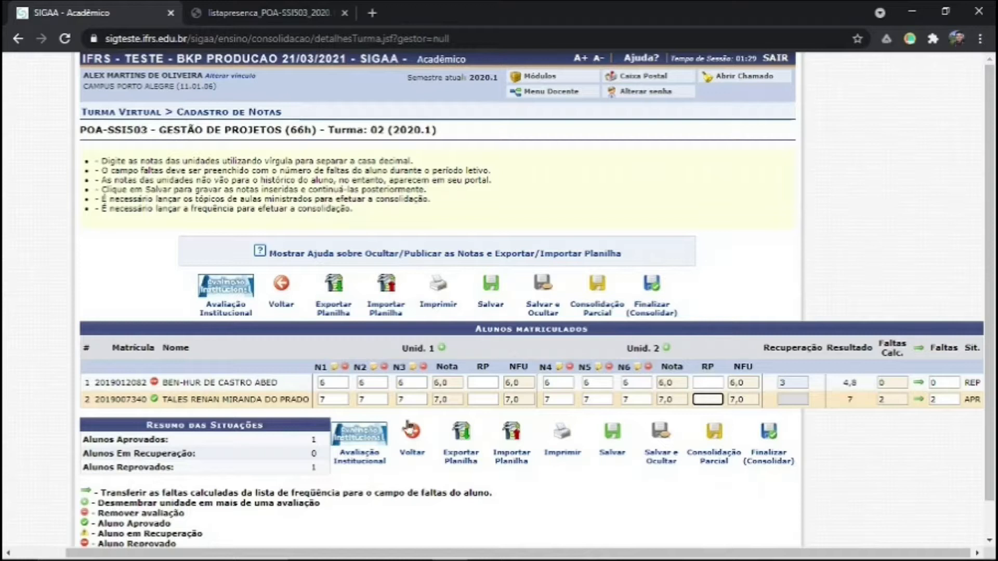
- Save the grades entered for both students and review the saved grade sheet
left_click(613, 441)
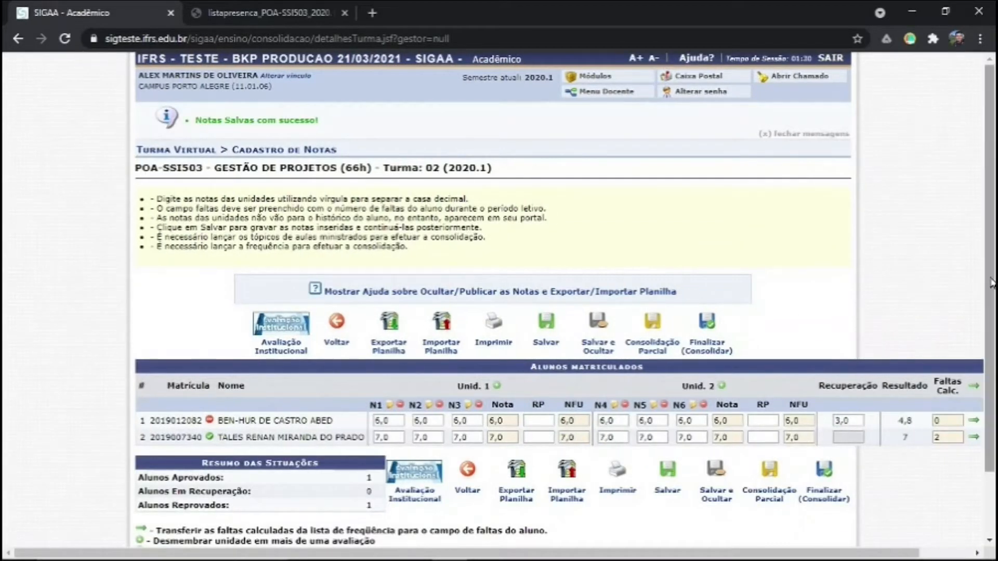
scroll(546, 369, "down", 3)
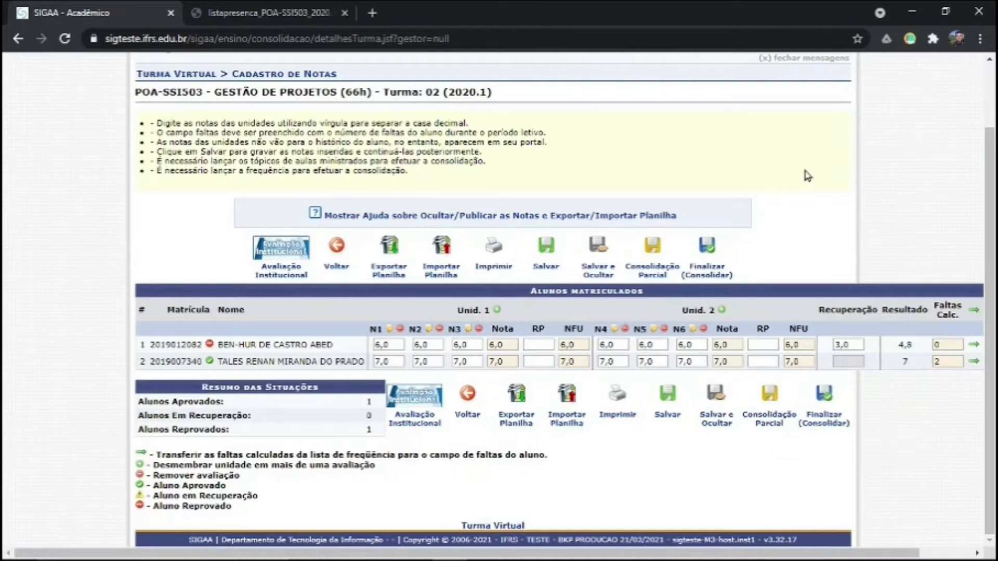
scroll(808, 176, "up", 1)
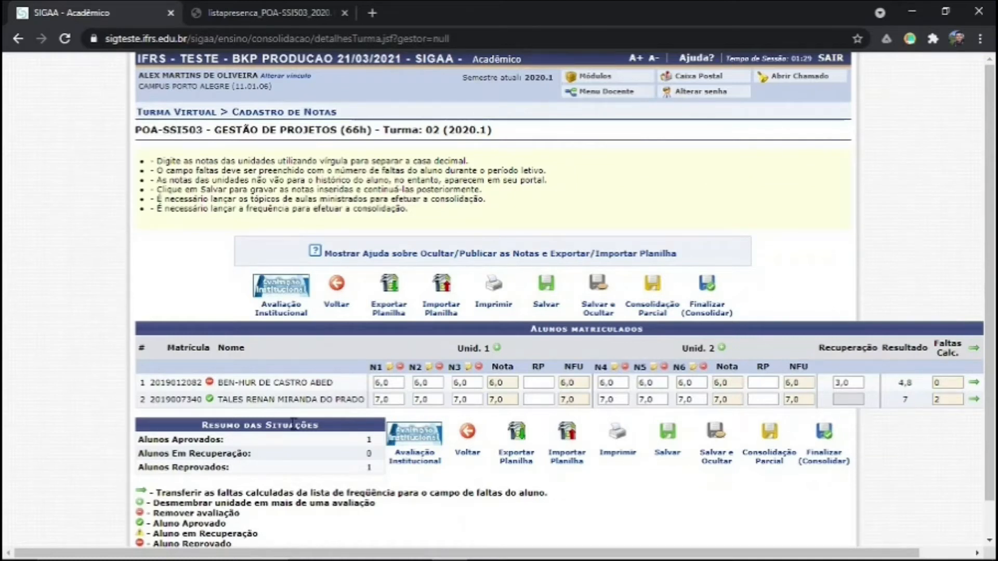
- Return to the Turma Virtual, generate the Diário de Classe as a PDF and open the downloaded file
left_click(173, 113)
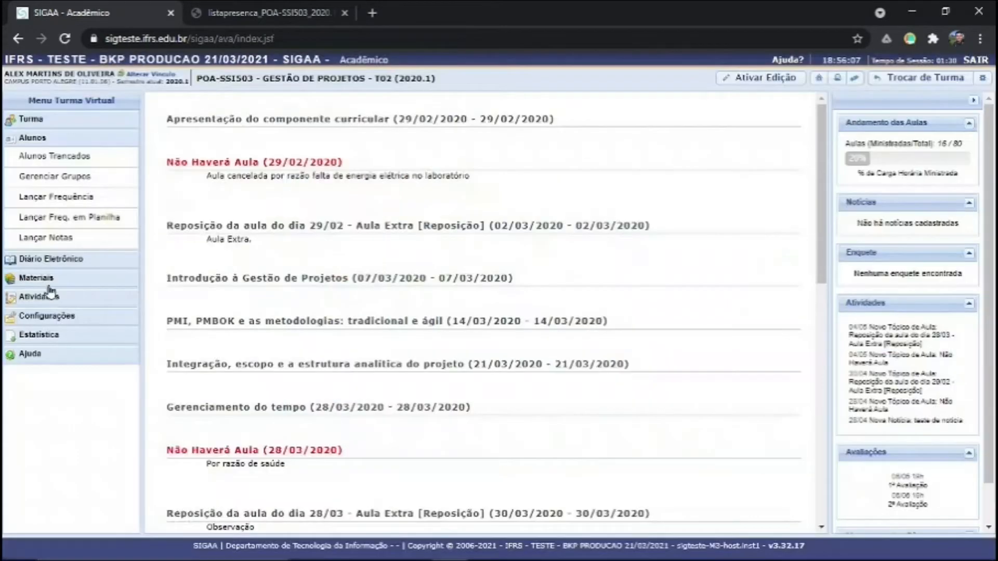
left_click(54, 258)
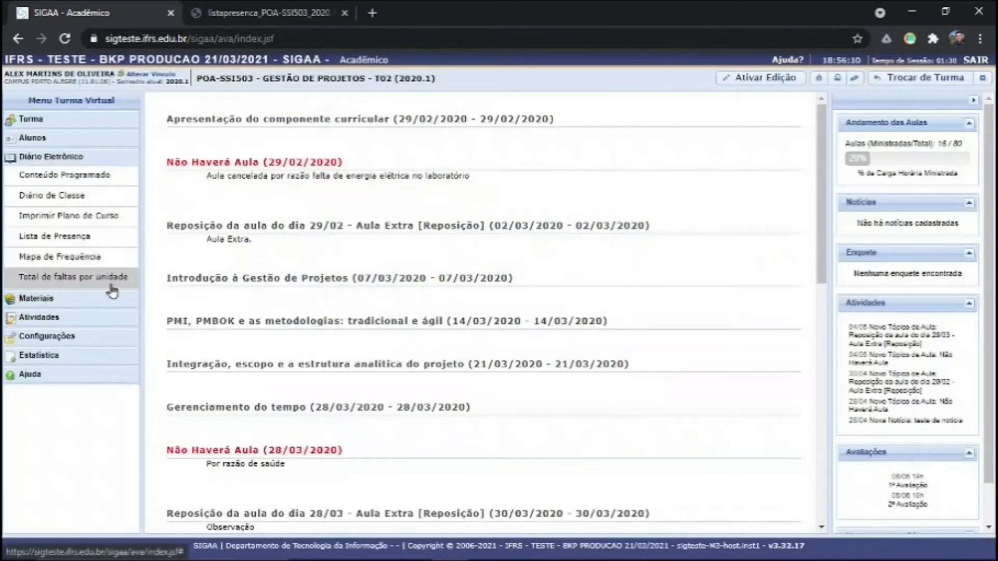
left_click(86, 200)
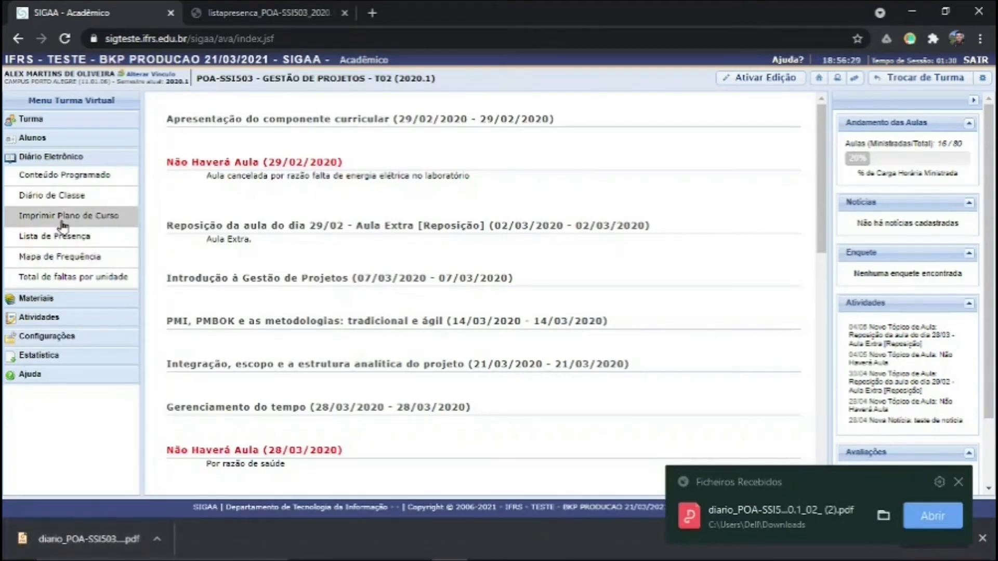
left_click(73, 528)
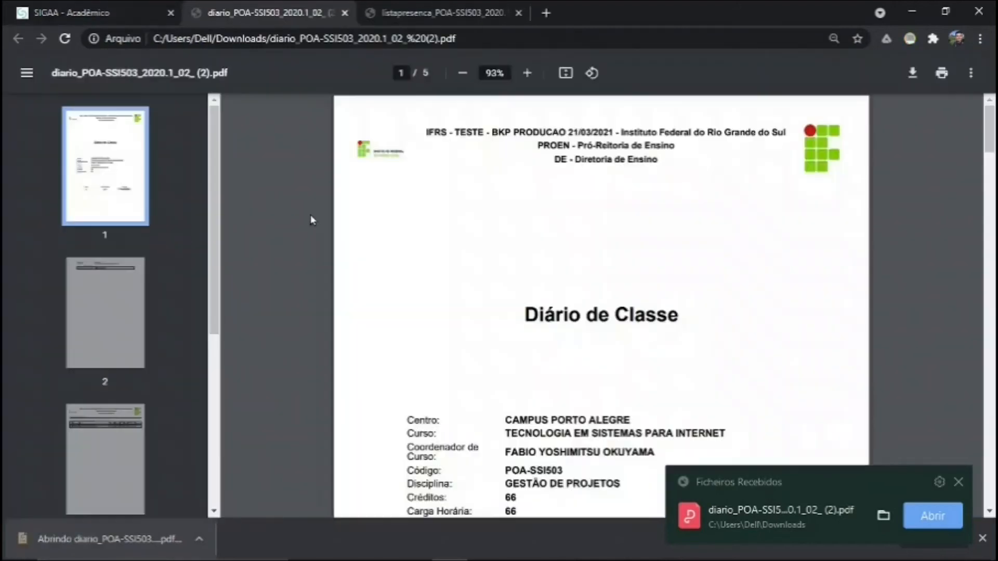
- Examine the grades and absences list, the attendance list and the Conteúdo Programado in the class diary PDF
scroll(519, 278, "down", 10)
scroll(519, 277, "down", 6)
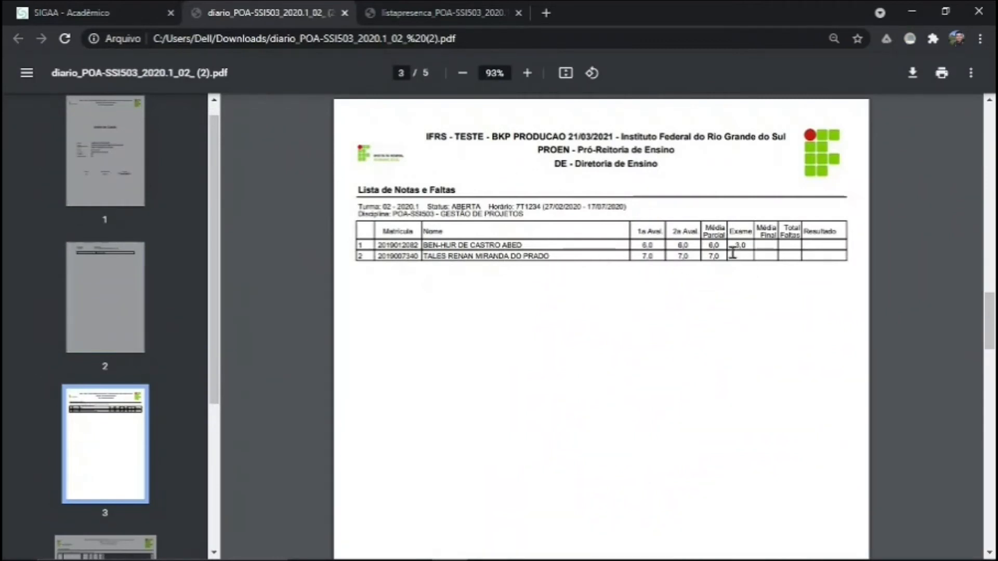
scroll(489, 257, "down", 10)
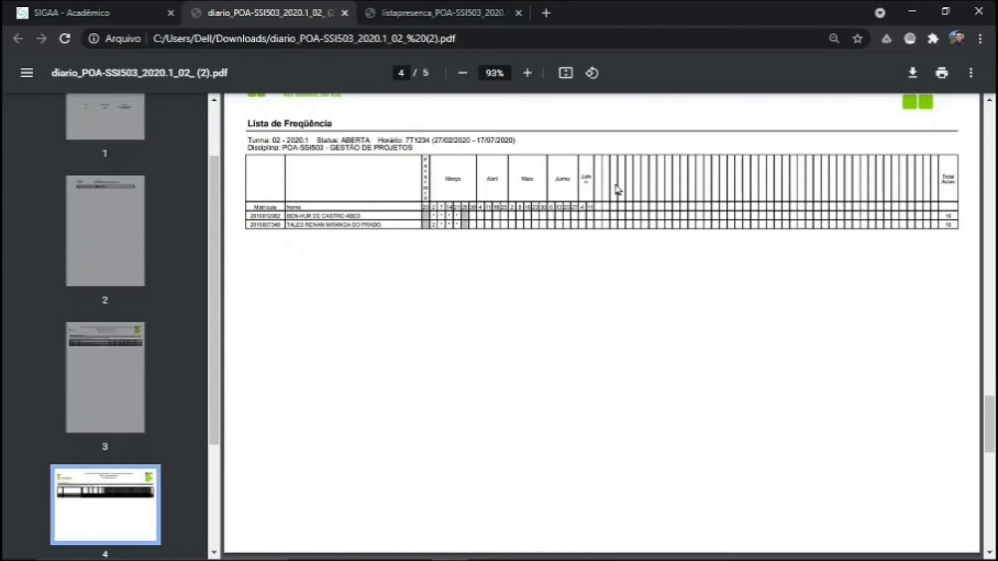
scroll(499, 218, "down", 10)
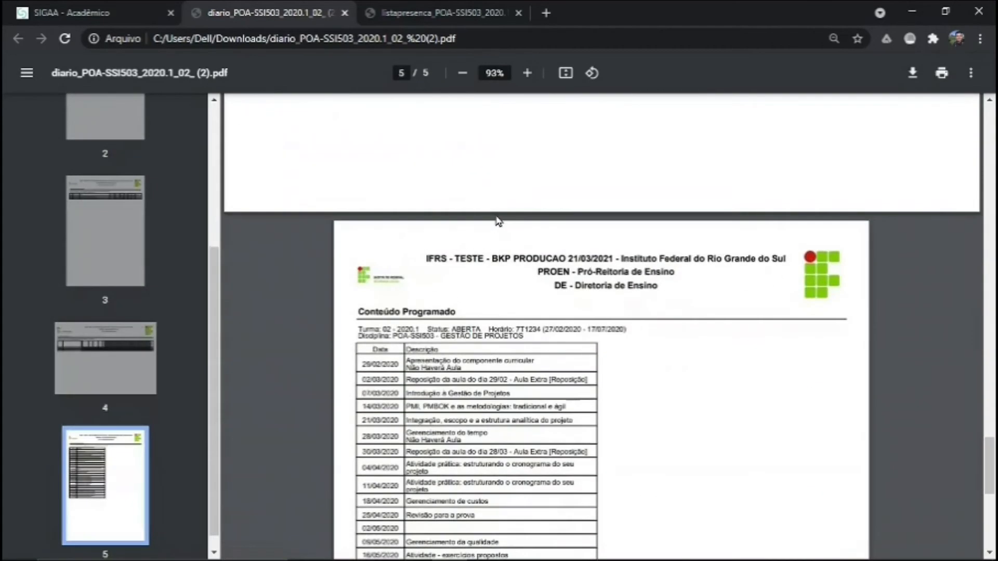
scroll(508, 239, "up", 6)
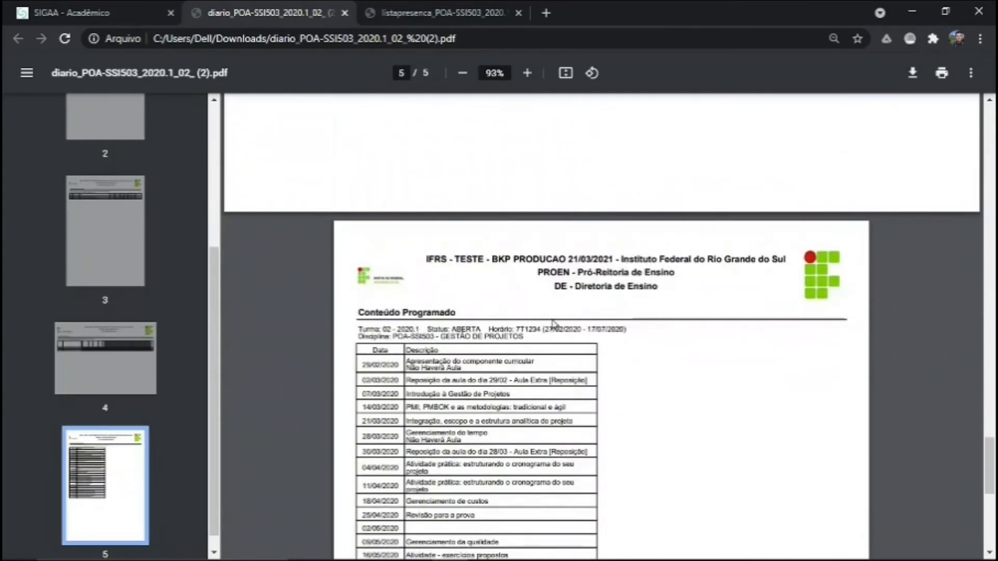
scroll(449, 332, "down", 8)
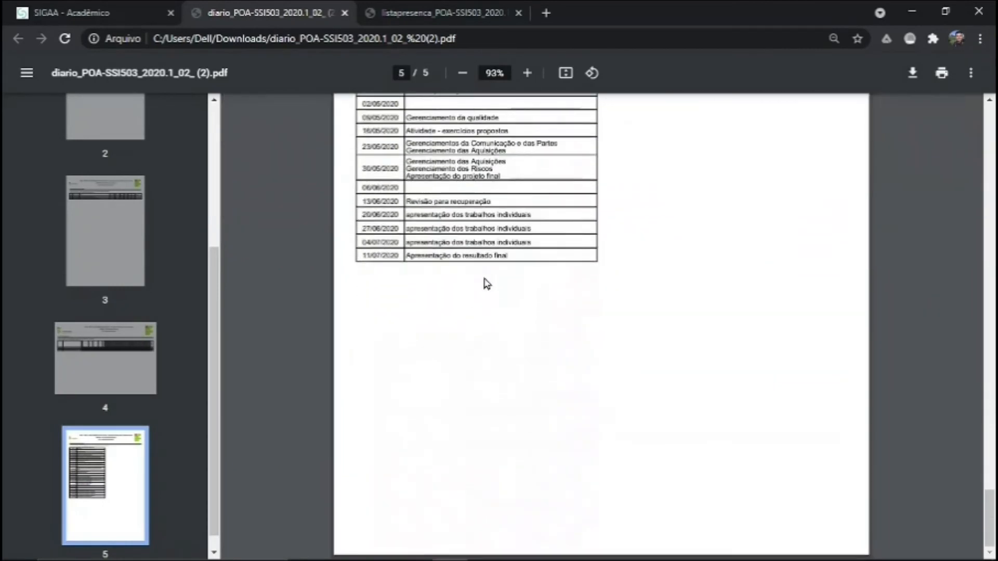
scroll(484, 281, "up", 12)
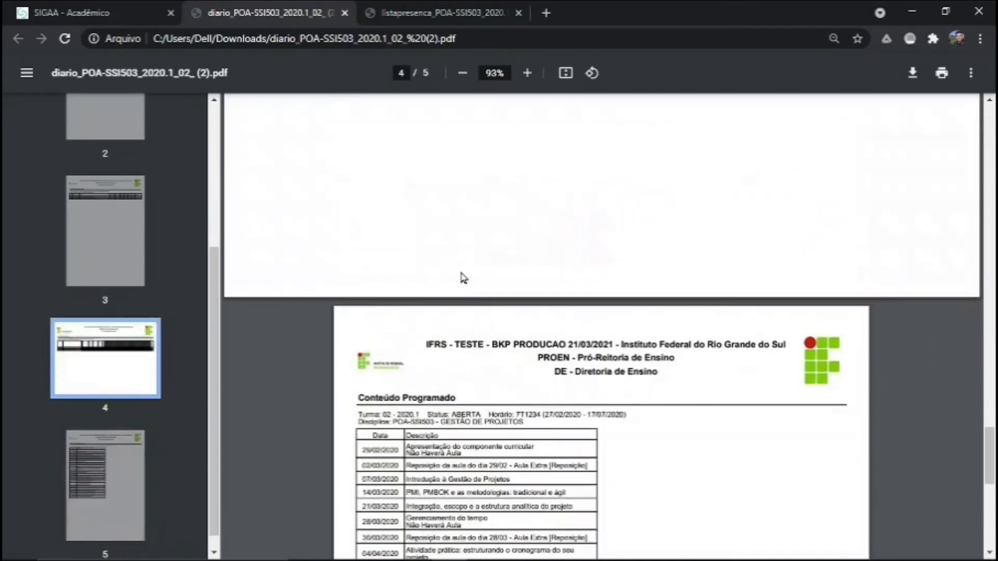